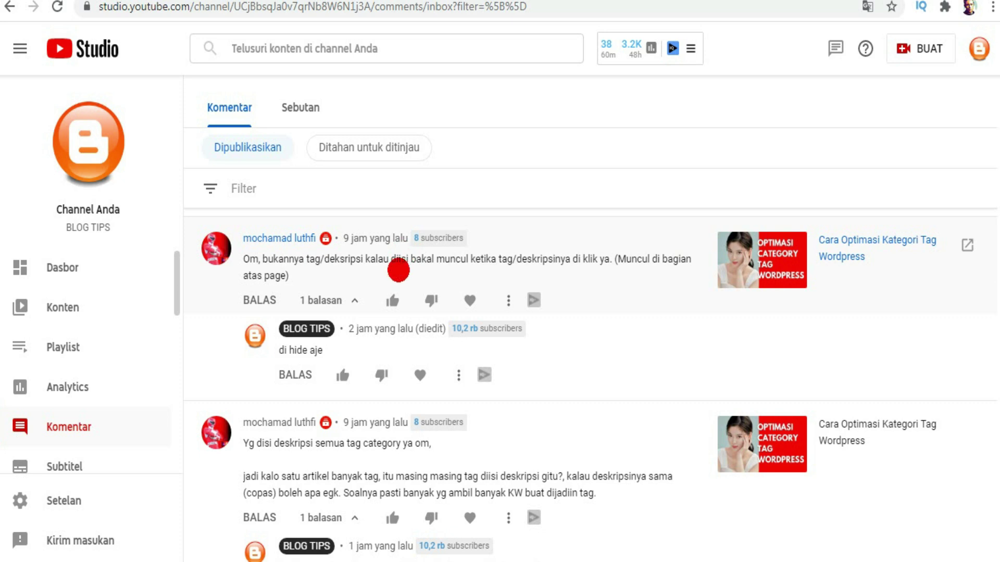
# Step: Switch to the WordPress site and view the Contoh Surat Lamaran Kerja category page down to its post listing
pyautogui.click(336, 559)
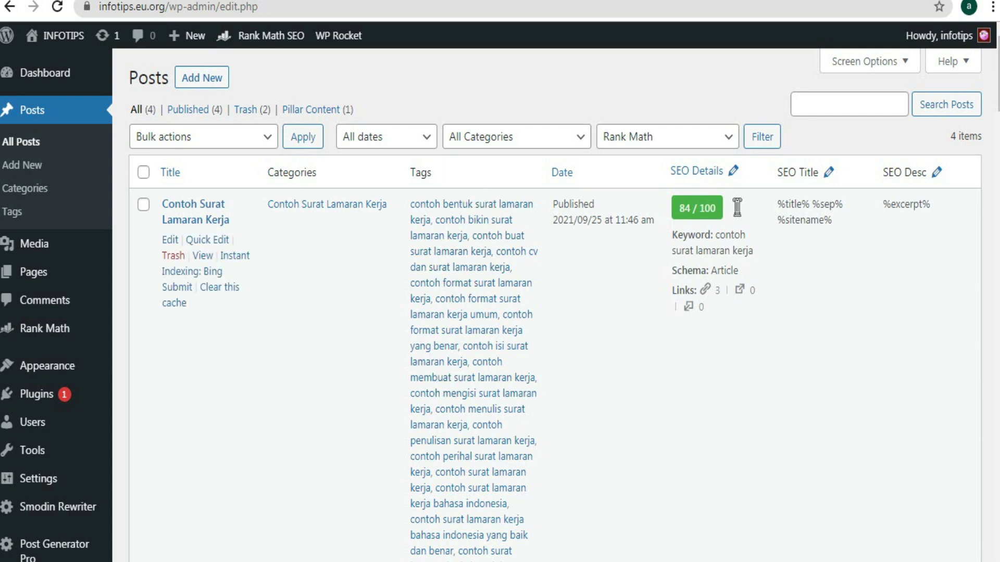
pyautogui.click(327, 204)
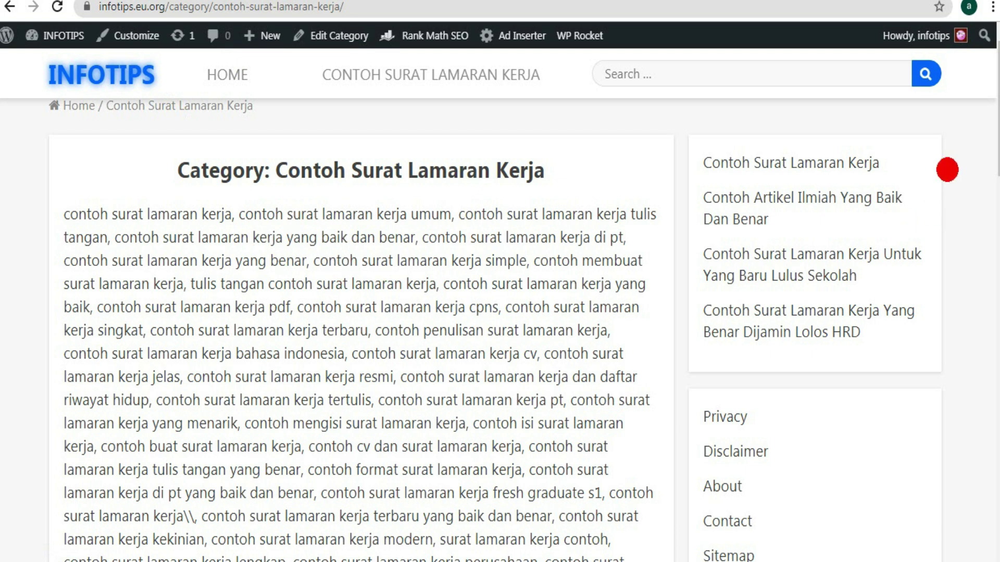
pyautogui.moveTo(995, 156); pyautogui.dragTo(989, 384)
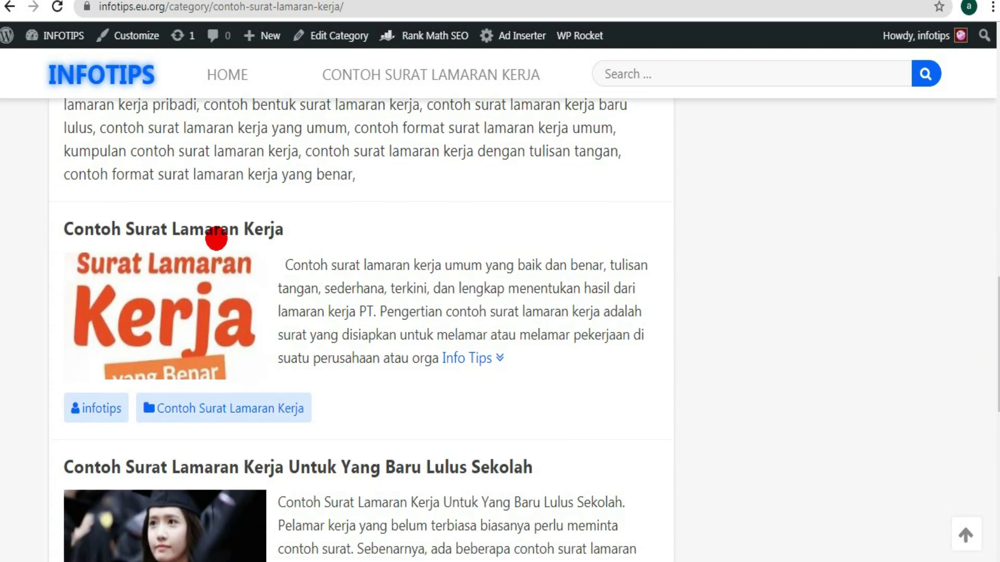
# Step: Open the Contoh Surat Lamaran Kerja post from the category page and examine the tag list below the article
pyautogui.click(220, 228)
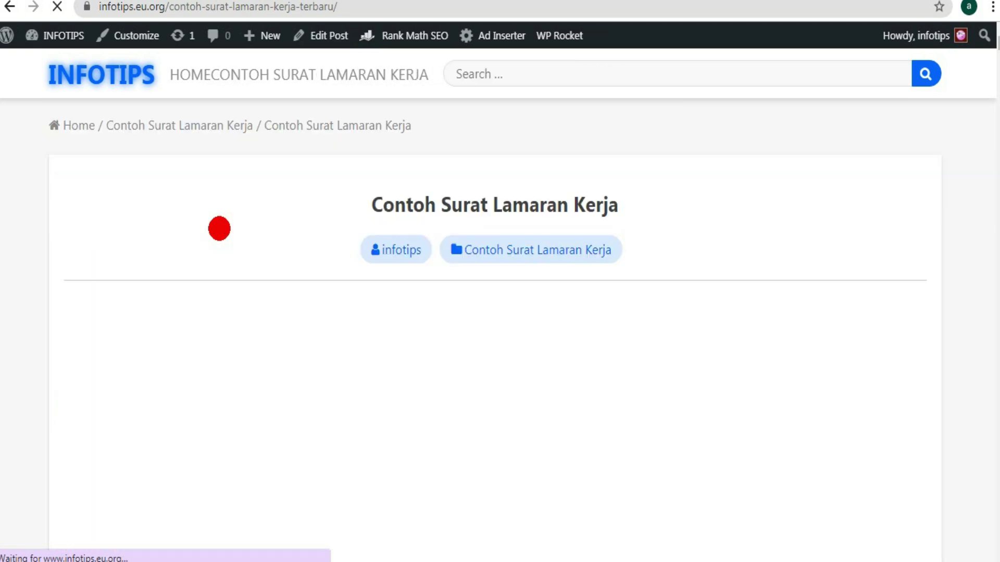
pyautogui.moveTo(993, 65)
pyautogui.mouseDown()
pyautogui.moveTo(994, 116)
pyautogui.moveTo(989, 37)
pyautogui.moveTo(976, 532)
pyautogui.mouseUp()
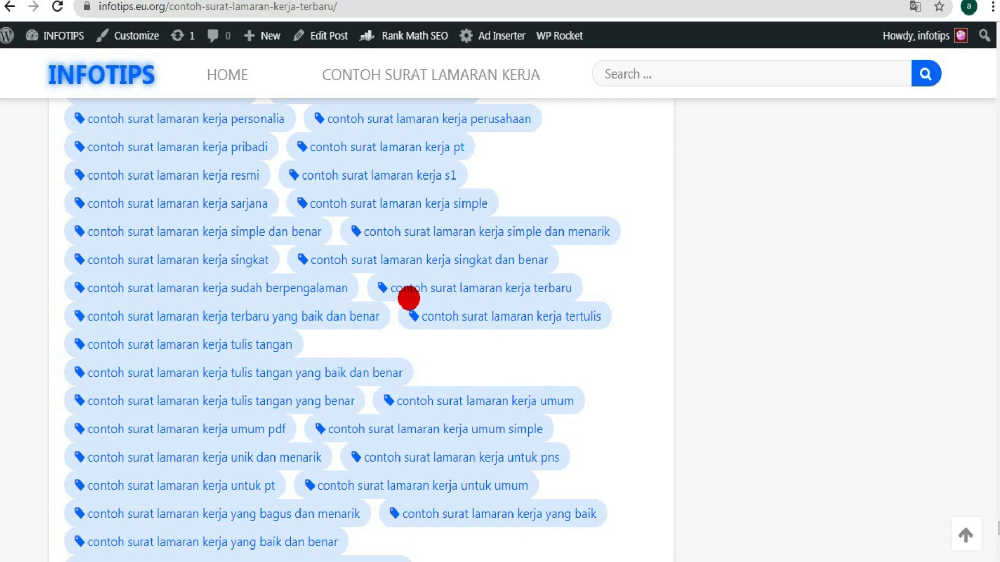
pyautogui.moveTo(996, 527); pyautogui.dragTo(996, 536)
pyautogui.scroll(-5, 993, 535)
pyautogui.scroll(11, 993, 535)
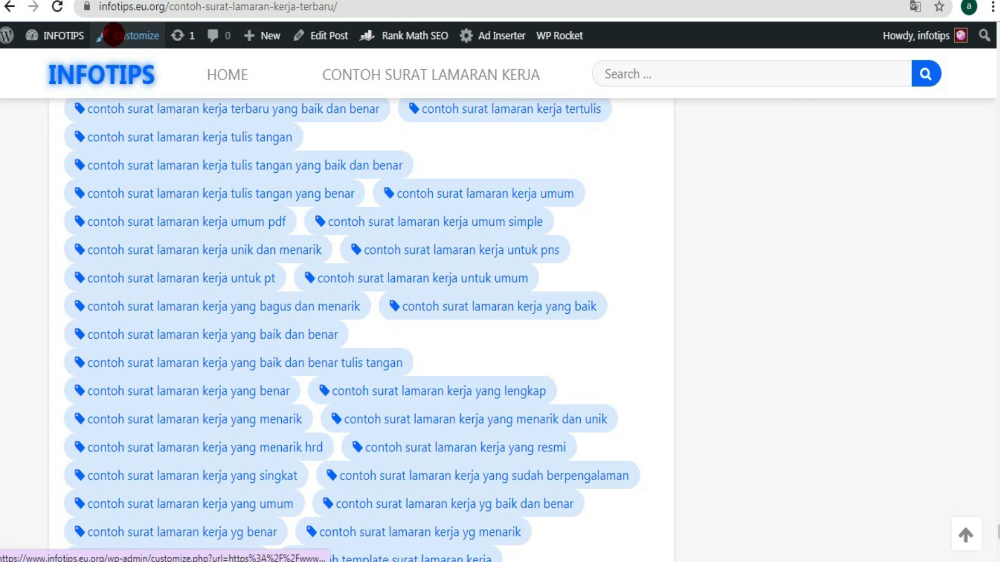
# Step: Try turning off Display Post Tags in the customizer's Single Post content settings and check the end of the previewed article
pyautogui.click(113, 39)
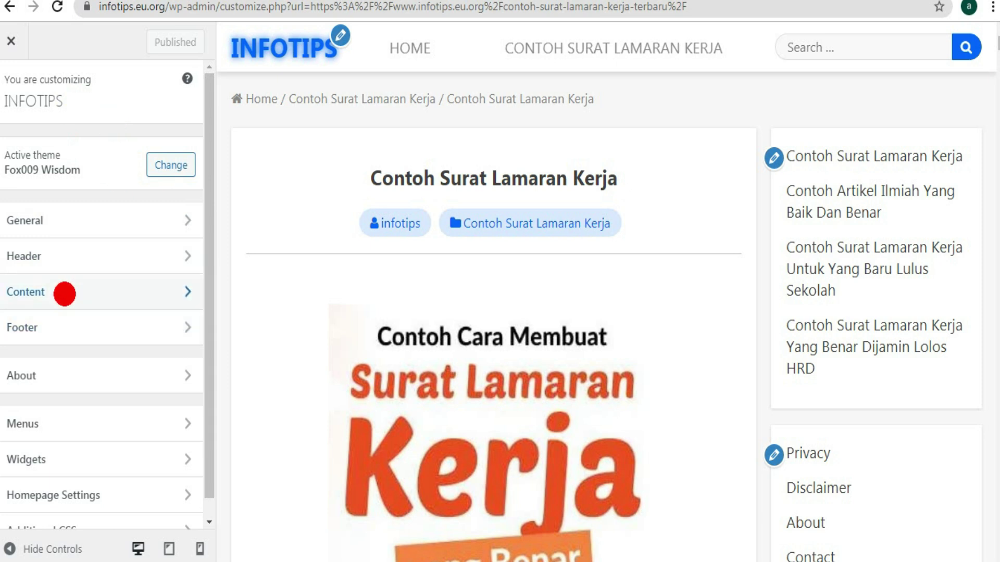
pyautogui.click(63, 289)
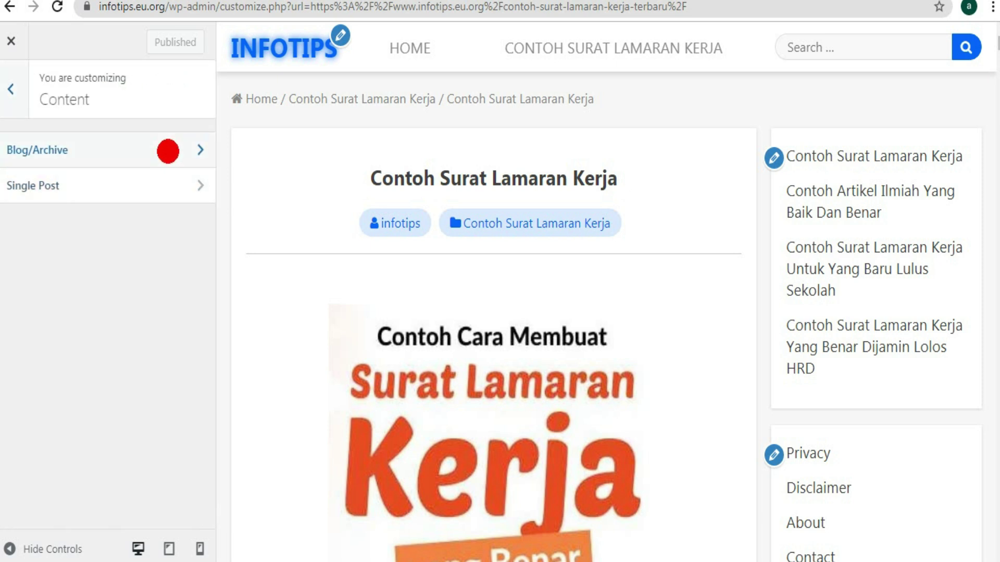
pyautogui.click(185, 185)
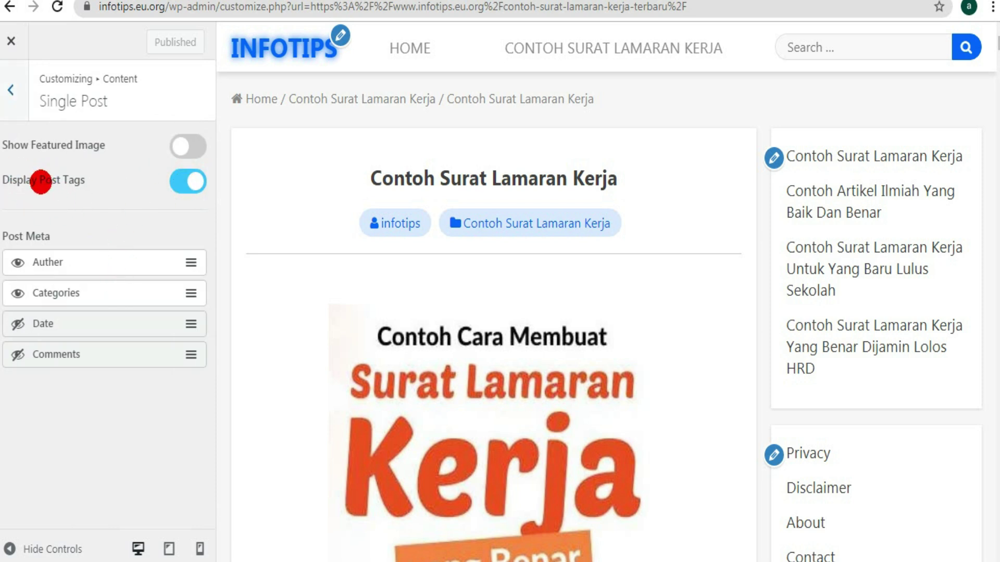
pyautogui.click(175, 180)
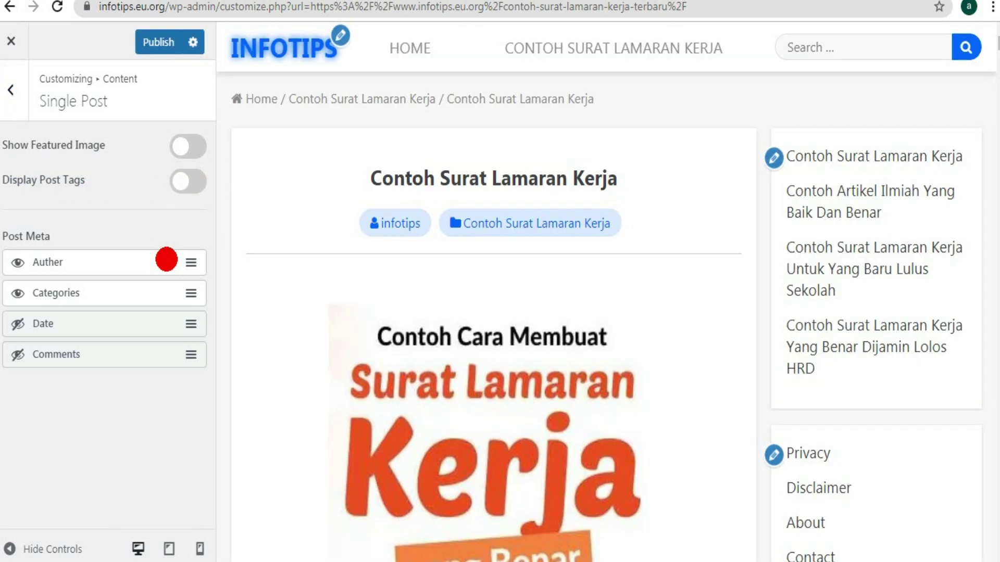
pyautogui.moveTo(997, 44)
pyautogui.mouseDown()
pyautogui.moveTo(998, 555)
pyautogui.moveTo(996, 531)
pyautogui.mouseUp()
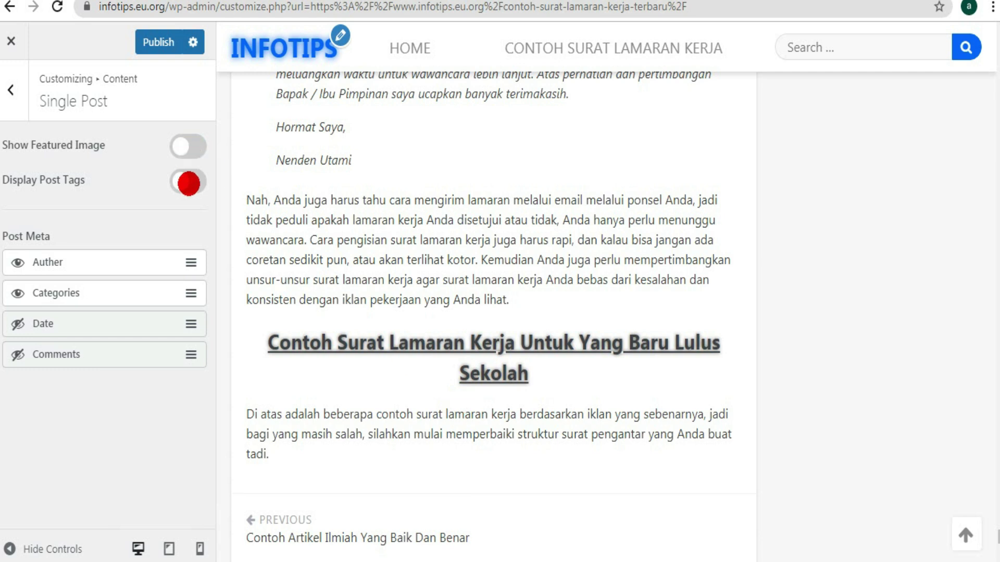
# Step: Turn Display Post Tags back on and leave the customizer without publishing
pyautogui.click(189, 182)
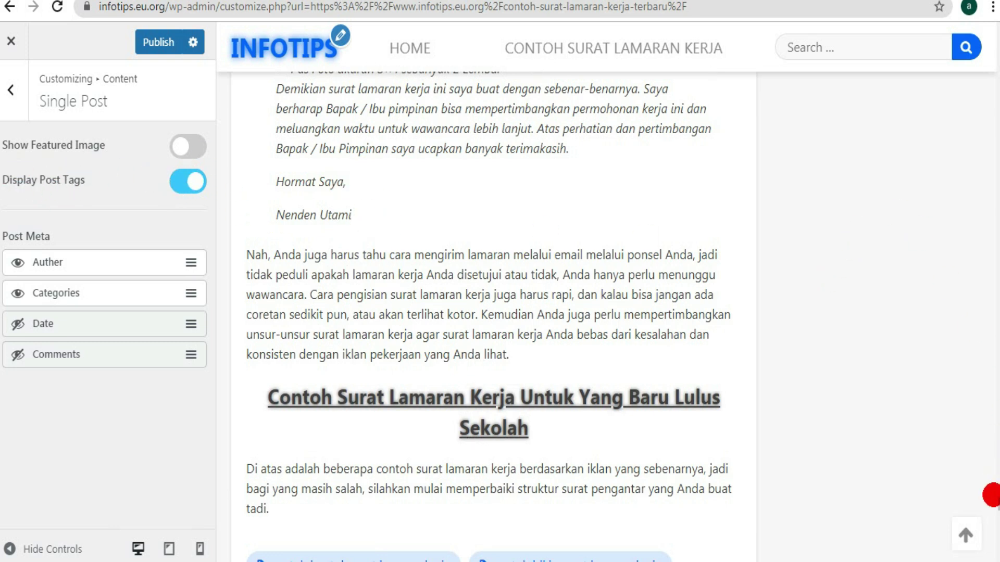
pyautogui.scroll(-15, 986, 515)
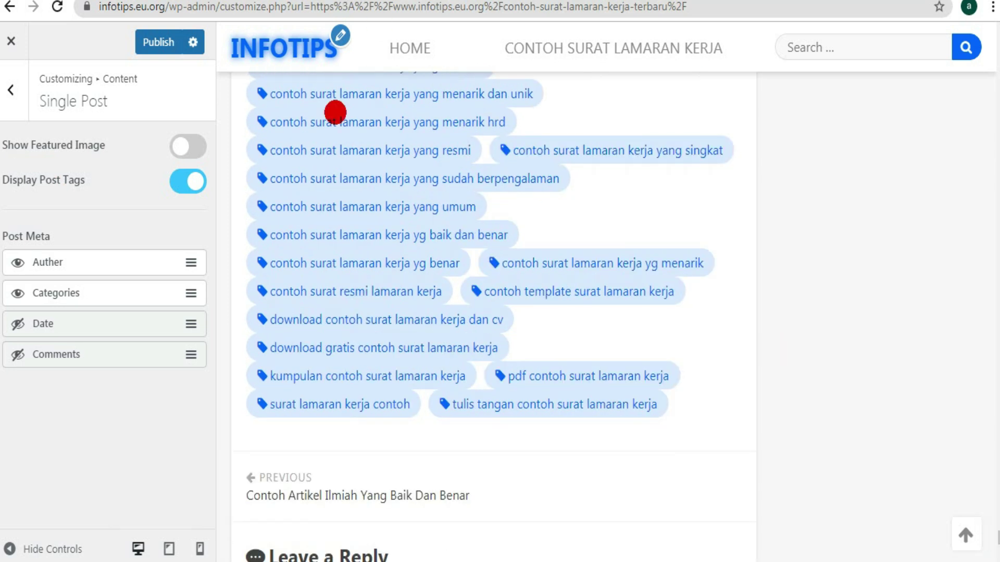
pyautogui.click(10, 41)
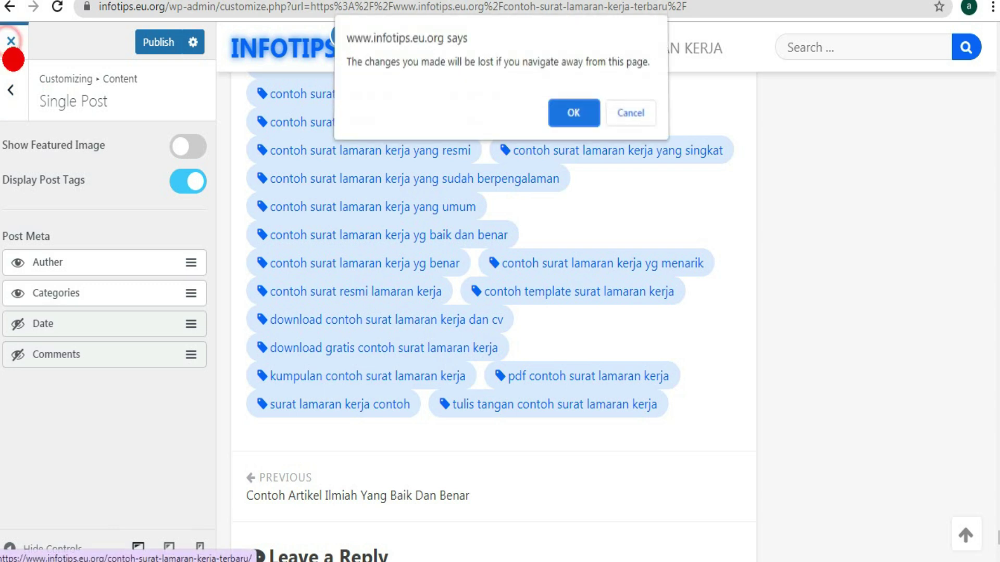
pyautogui.click(559, 114)
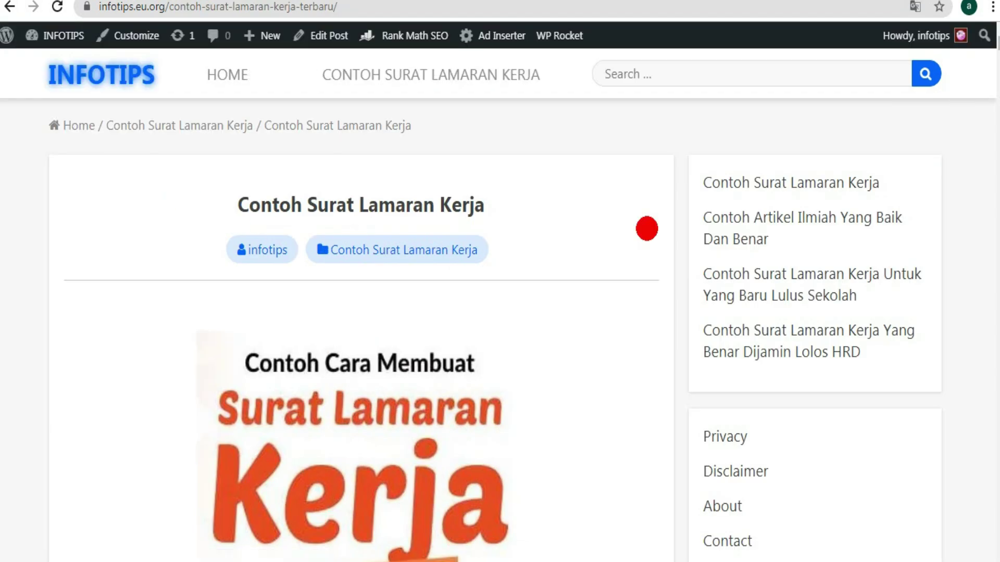
# Step: Inspect the tag list container below the article in the browser's developer tools
pyautogui.moveTo(996, 50); pyautogui.dragTo(995, 540)
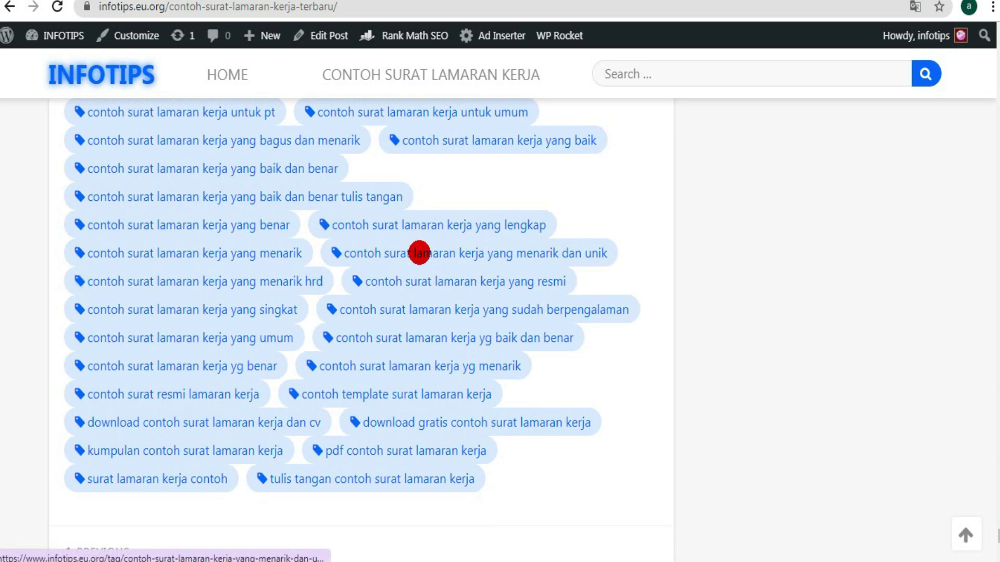
pyautogui.rightClick(480, 178)
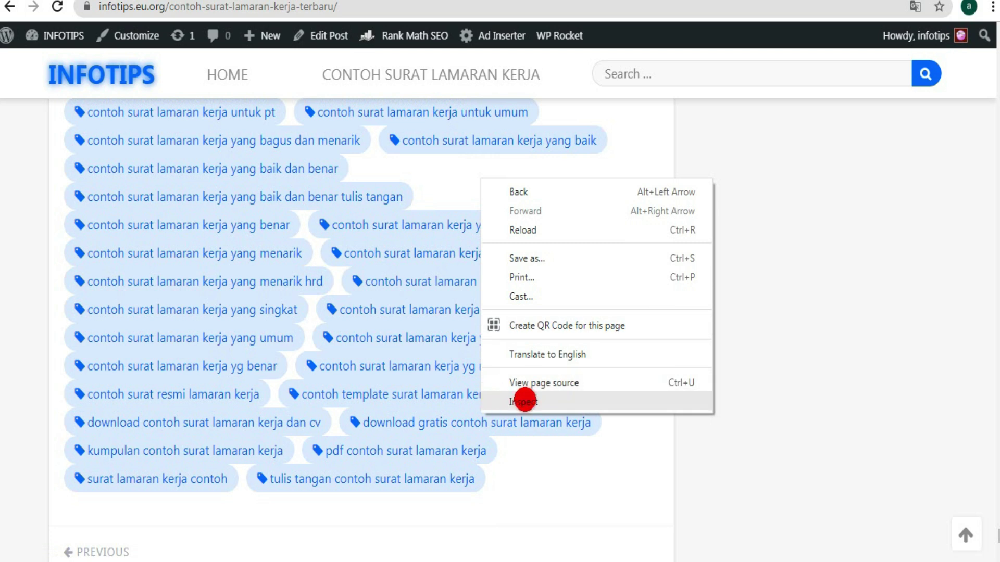
pyautogui.click(523, 402)
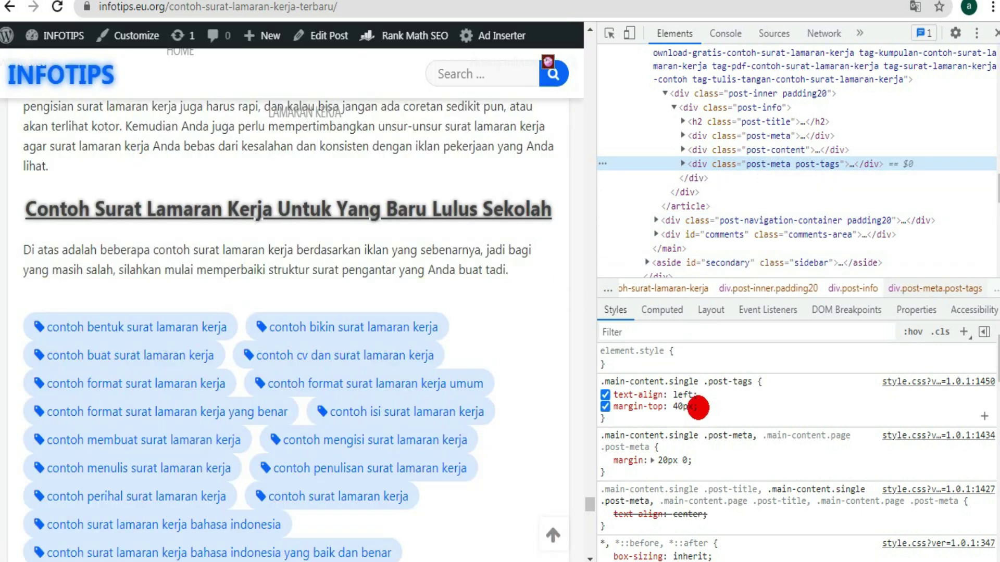
# Step: Add the declaration display: none to the .main-content.single .post-tags rule in the inspected styles
pyautogui.click(698, 407)
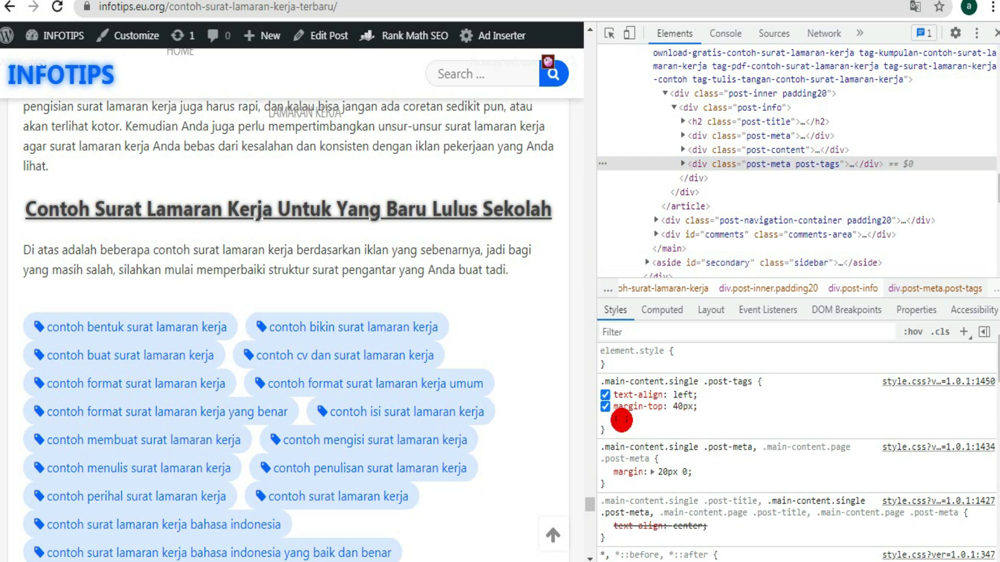
pyautogui.write('d')
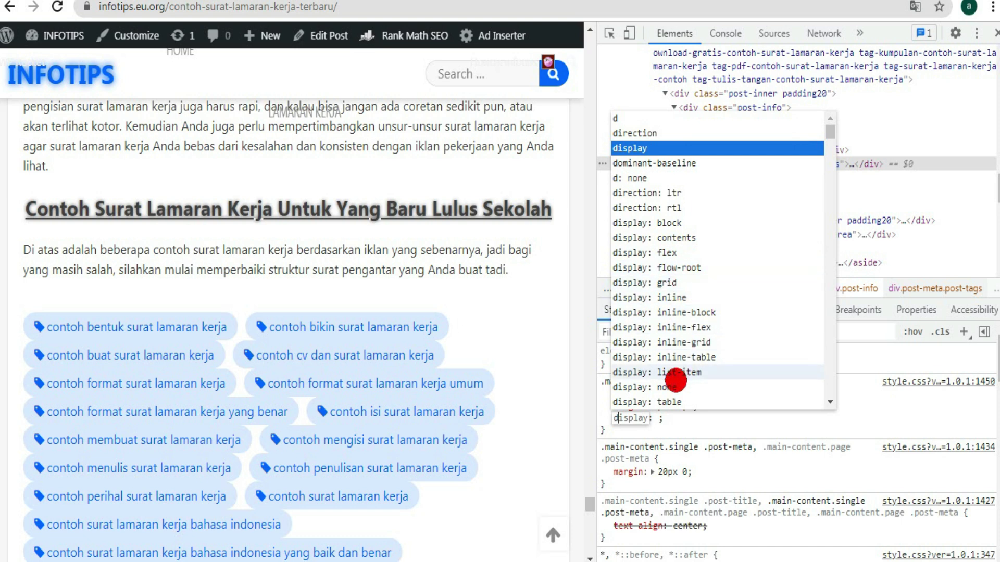
pyautogui.click(664, 387)
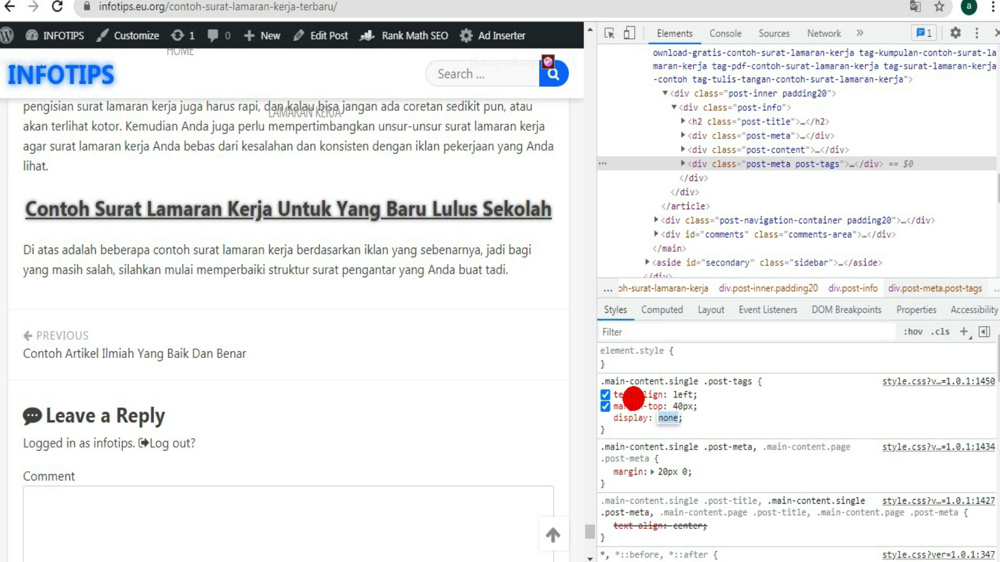
pyautogui.click(610, 432)
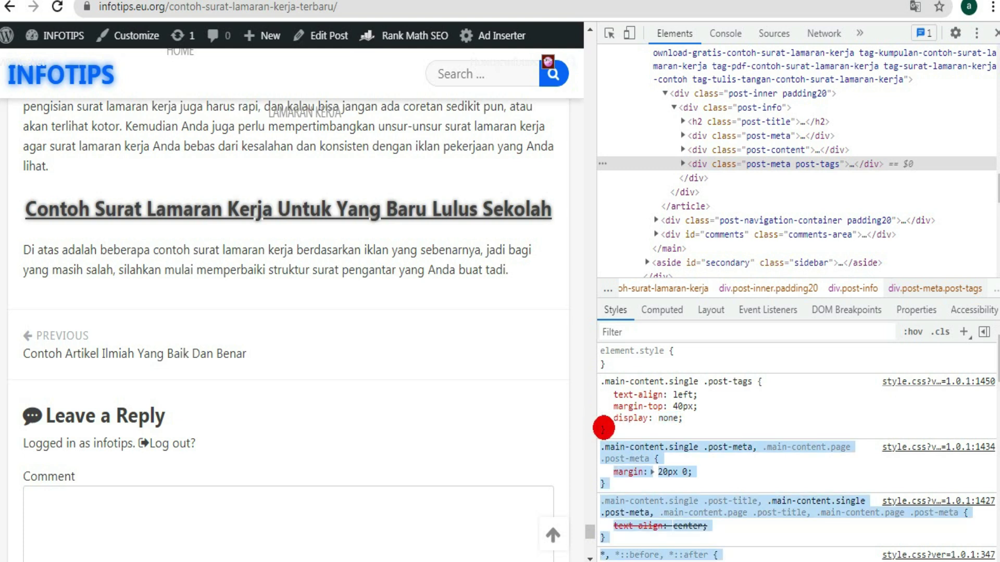
pyautogui.click(730, 412)
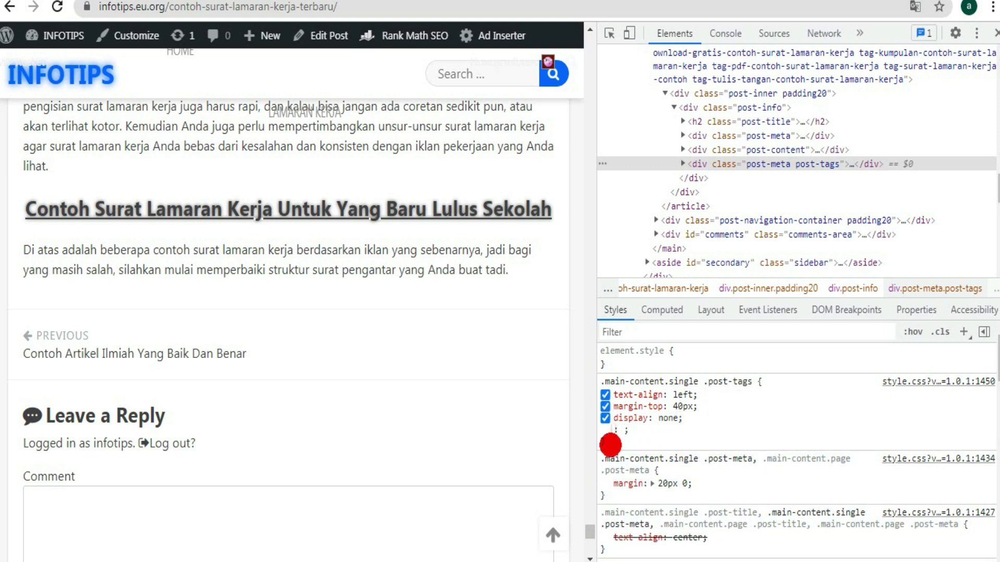
pyautogui.press('Escape')
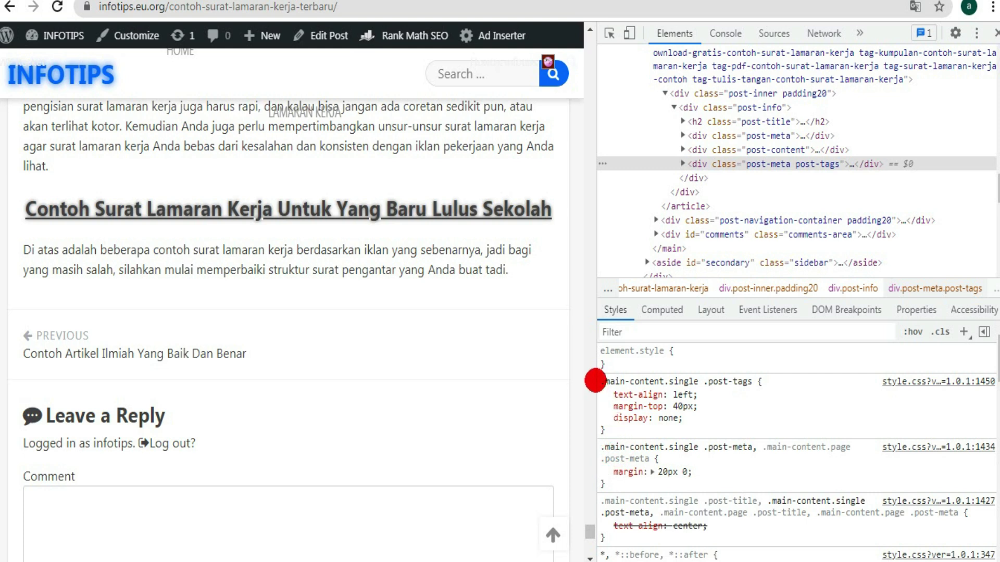
# Step: Copy the complete .main-content.single .post-tags rule and paste it into a new Notepad document
pyautogui.moveTo(599, 381); pyautogui.dragTo(646, 423)
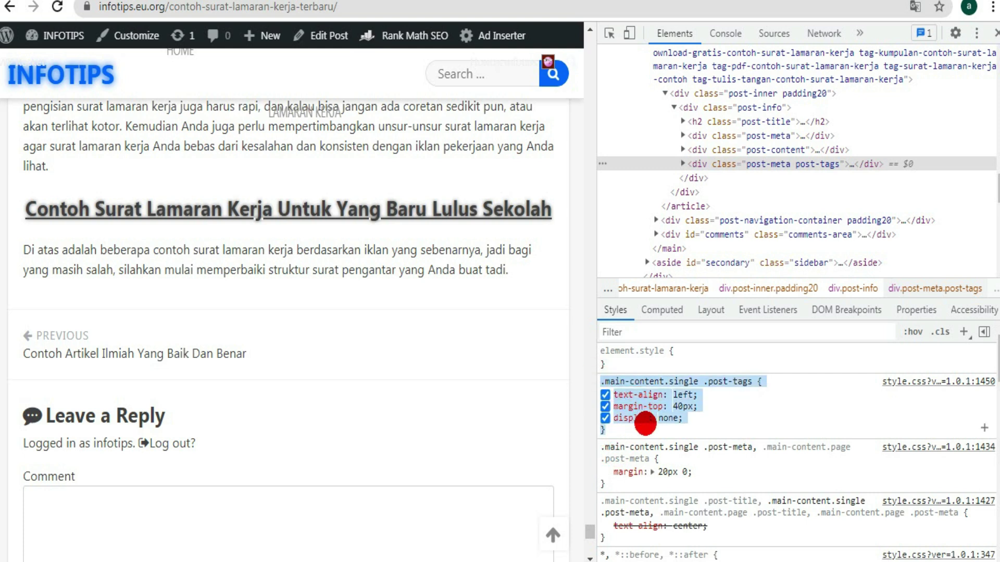
pyautogui.rightClick(648, 408)
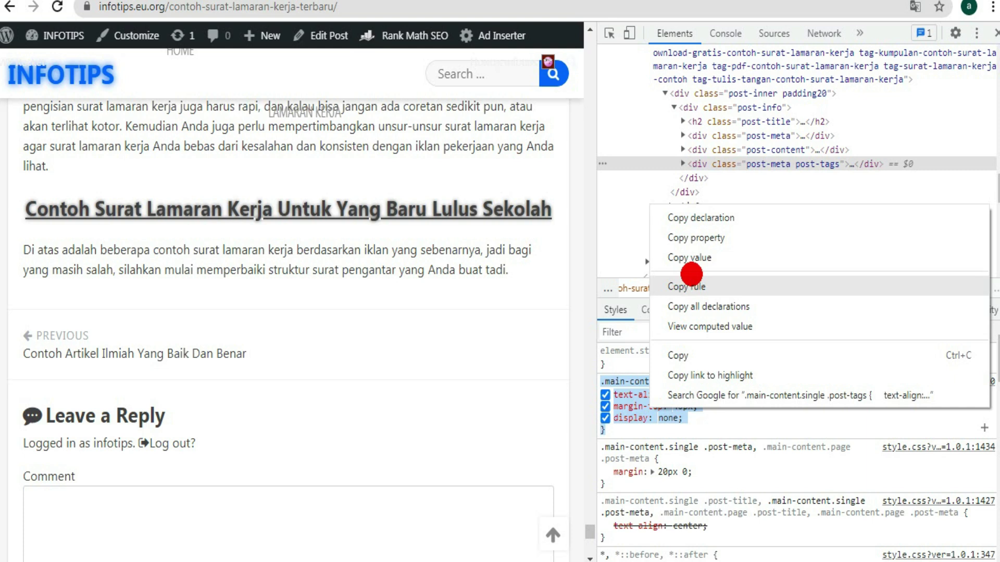
pyautogui.click(682, 287)
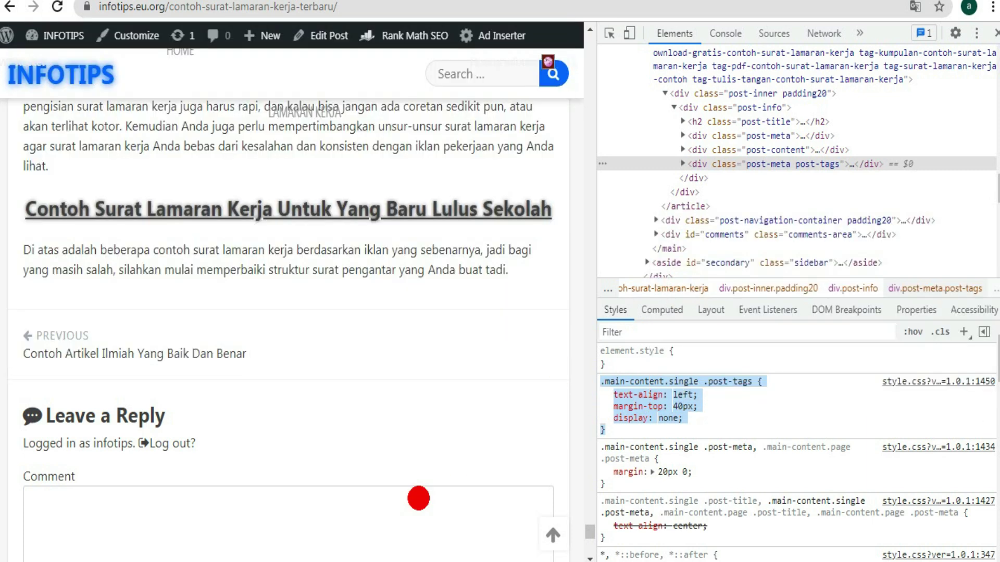
pyautogui.moveTo(428, 561)
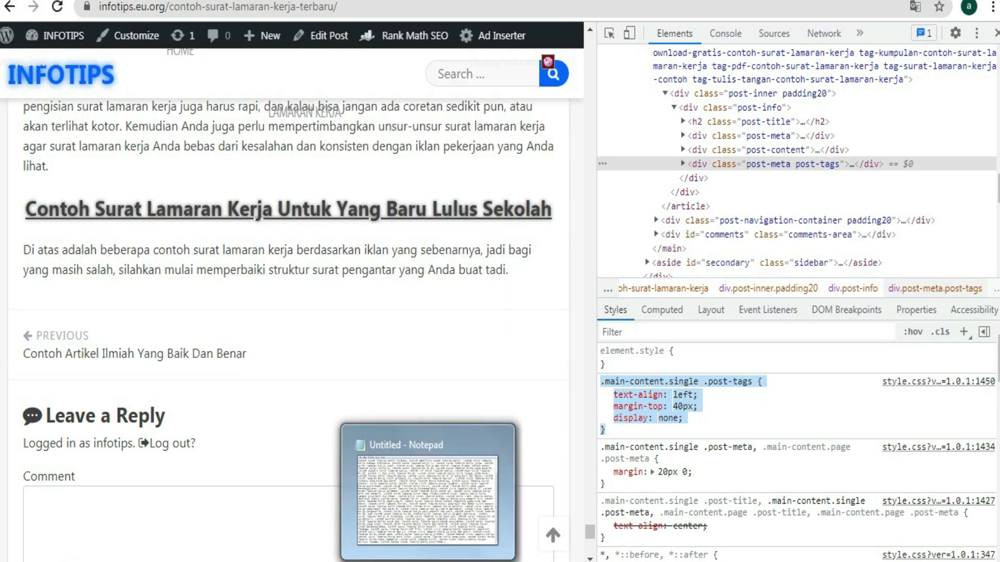
pyautogui.press('super')
pyautogui.click(34, 129)
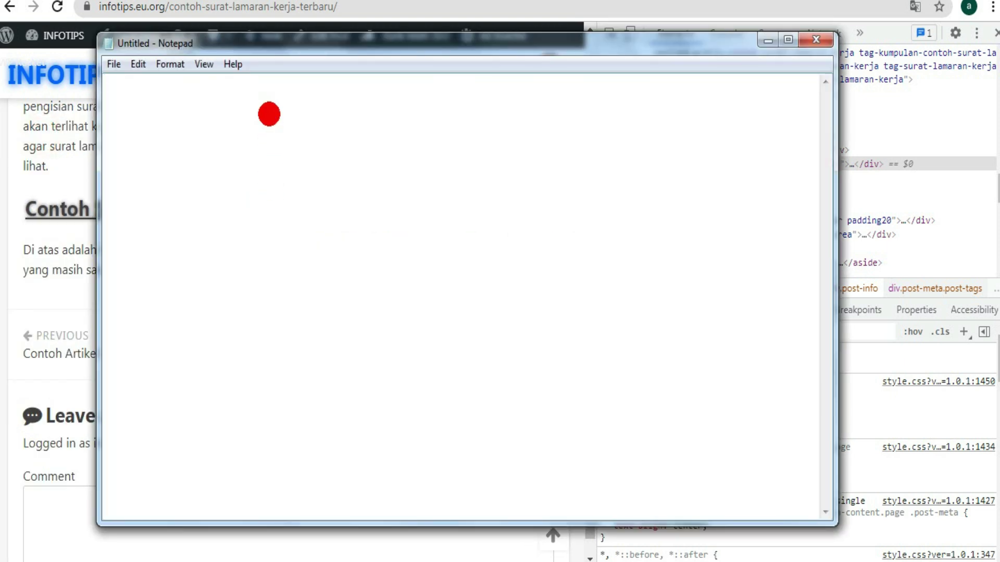
pyautogui.rightClick(269, 114)
pyautogui.click(295, 181)
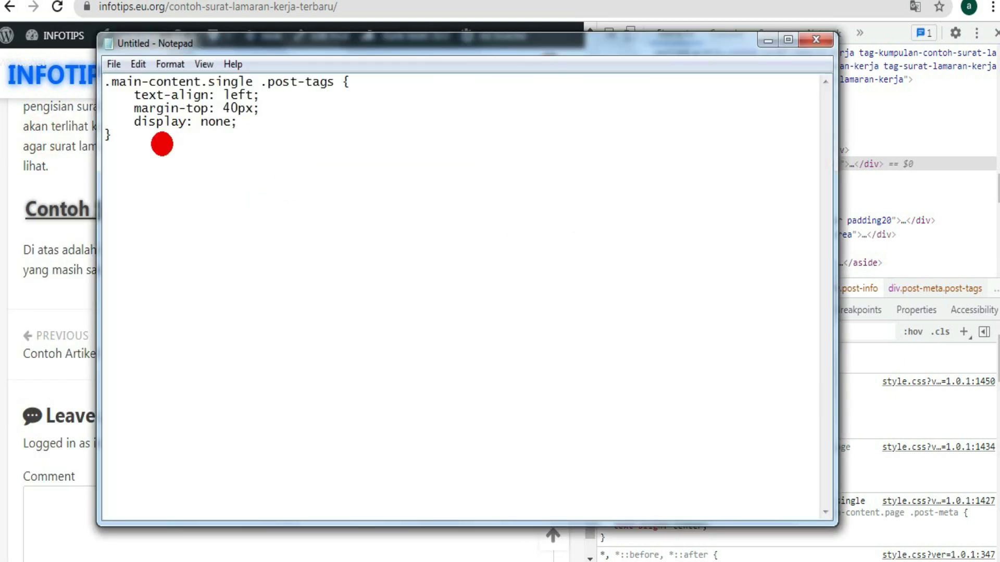
# Step: Copy the entire .post-tags rule from Notepad and minimize its window
pyautogui.moveTo(138, 146); pyautogui.dragTo(98, 84)
pyautogui.rightClick(149, 100)
pyautogui.click(185, 155)
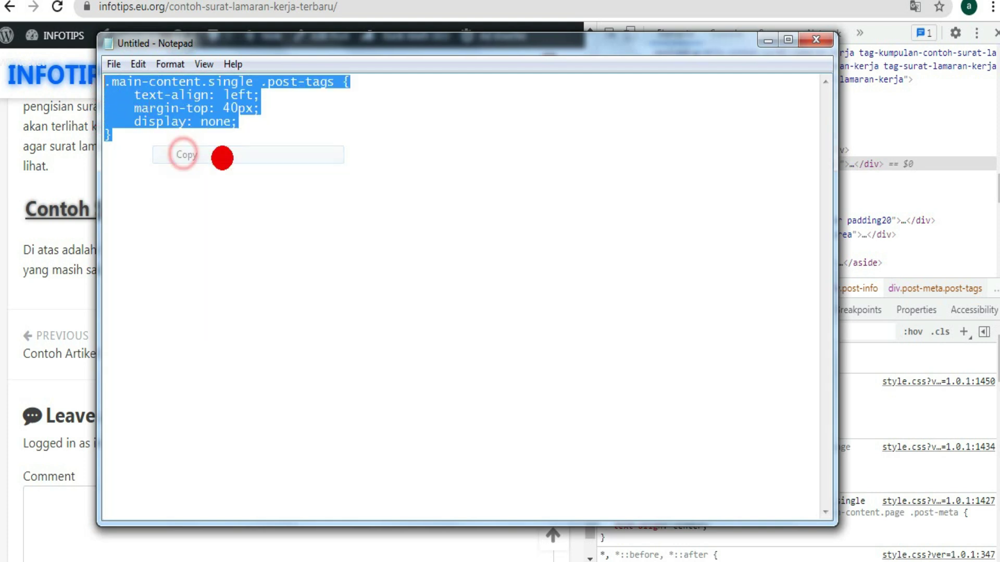
pyautogui.click(768, 41)
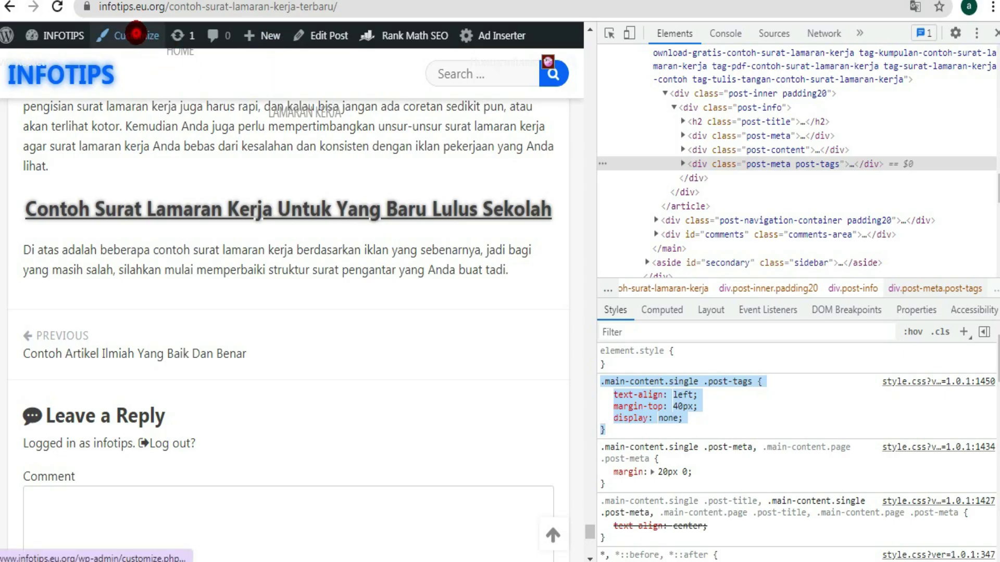
# Step: Open the theme customizer for the post, close the developer tools, and open the Additional CSS section
pyautogui.click(140, 44)
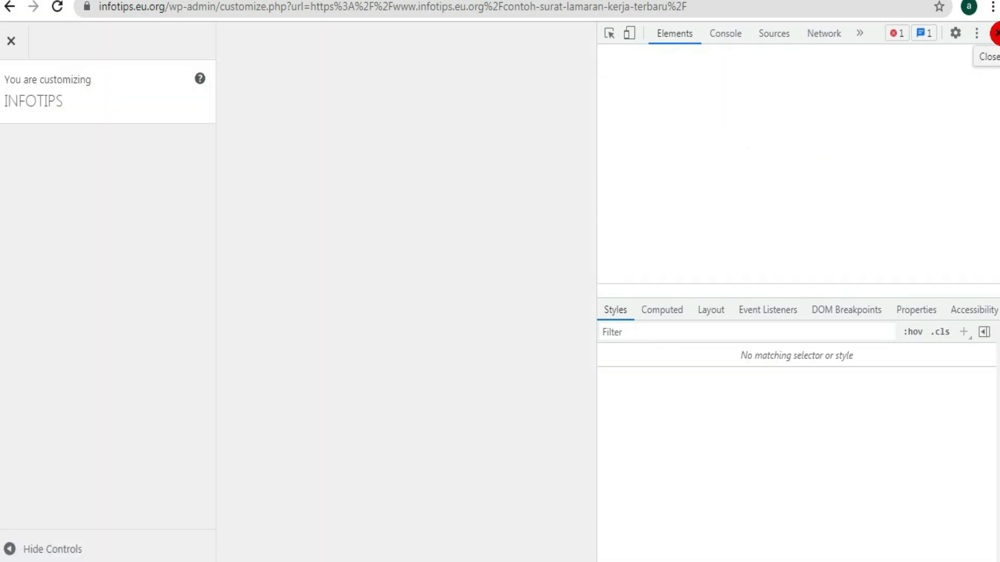
pyautogui.click(996, 33)
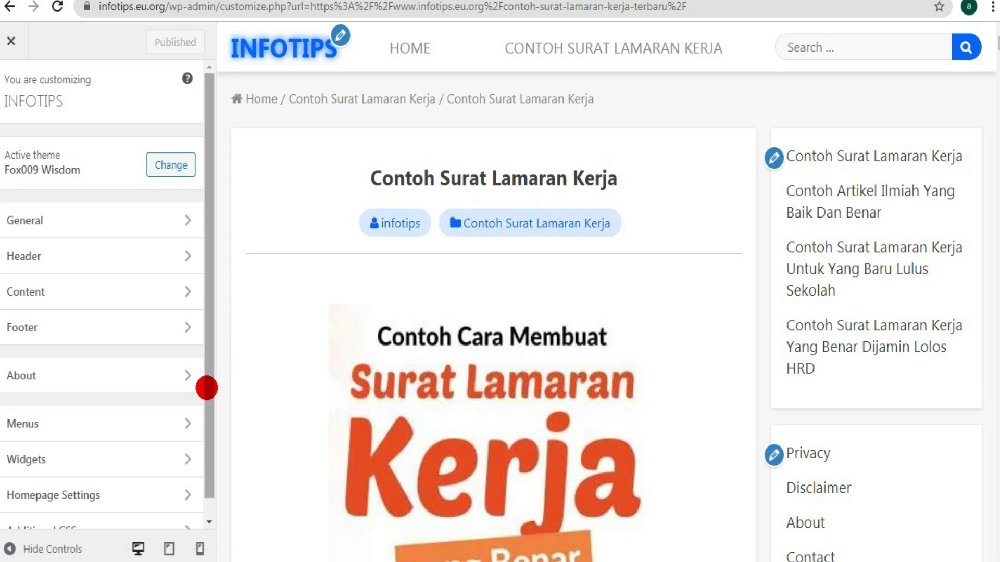
pyautogui.moveTo(205, 386); pyautogui.dragTo(205, 432)
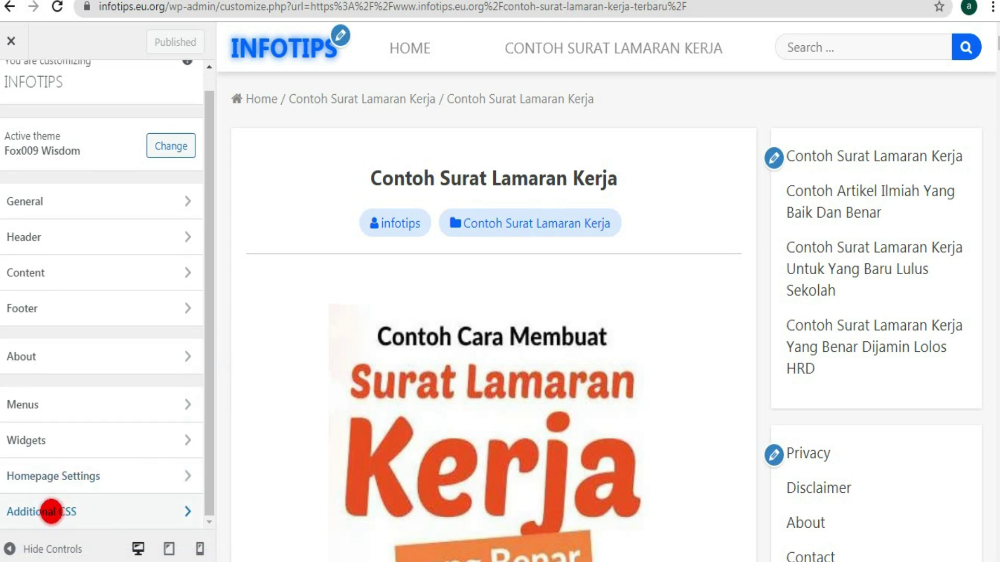
pyautogui.click(51, 511)
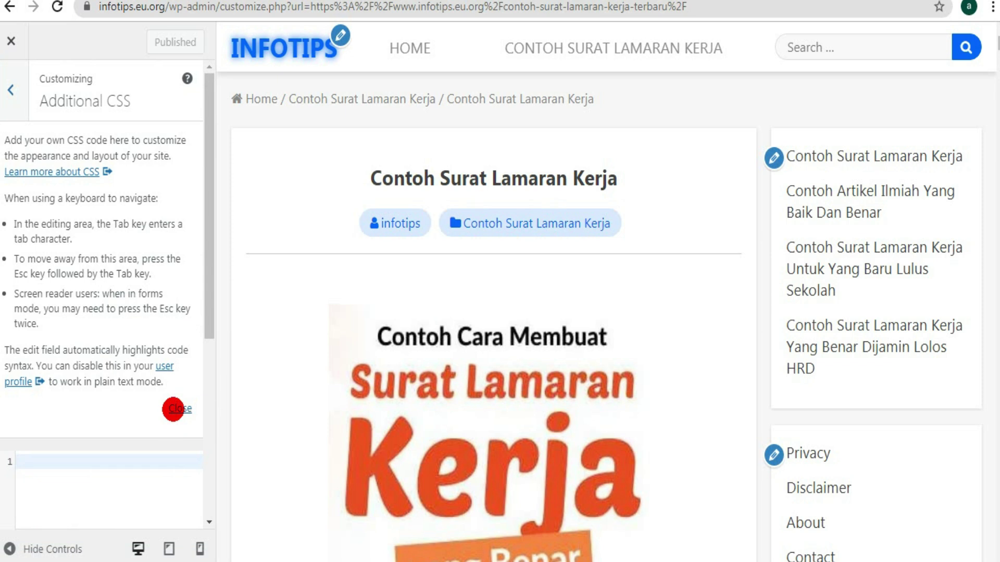
pyautogui.click(174, 409)
# Step: Paste the .main-content.single .post-tags rule into Additional CSS and check the end of the article in the preview
pyautogui.rightClick(40, 145)
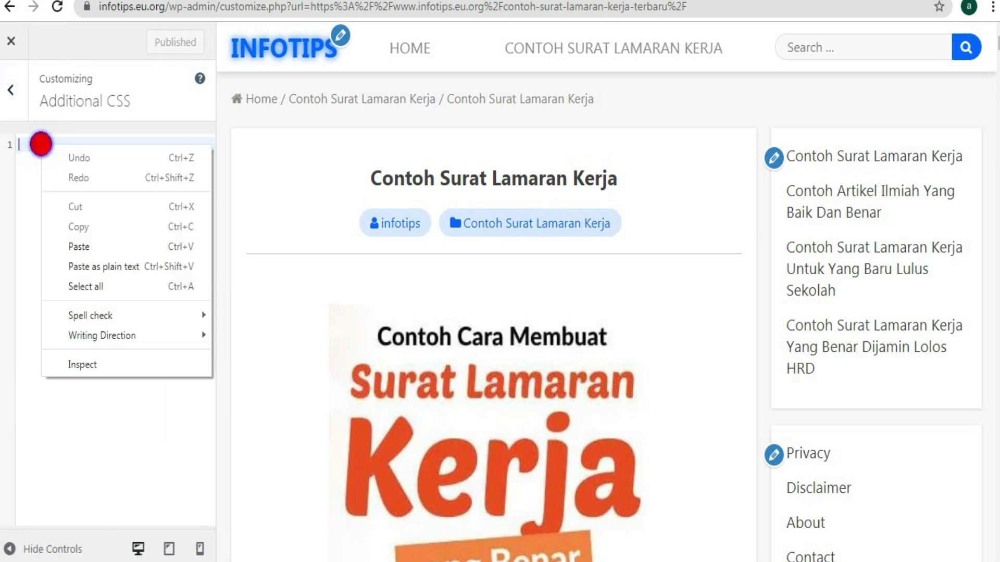
pyautogui.click(81, 245)
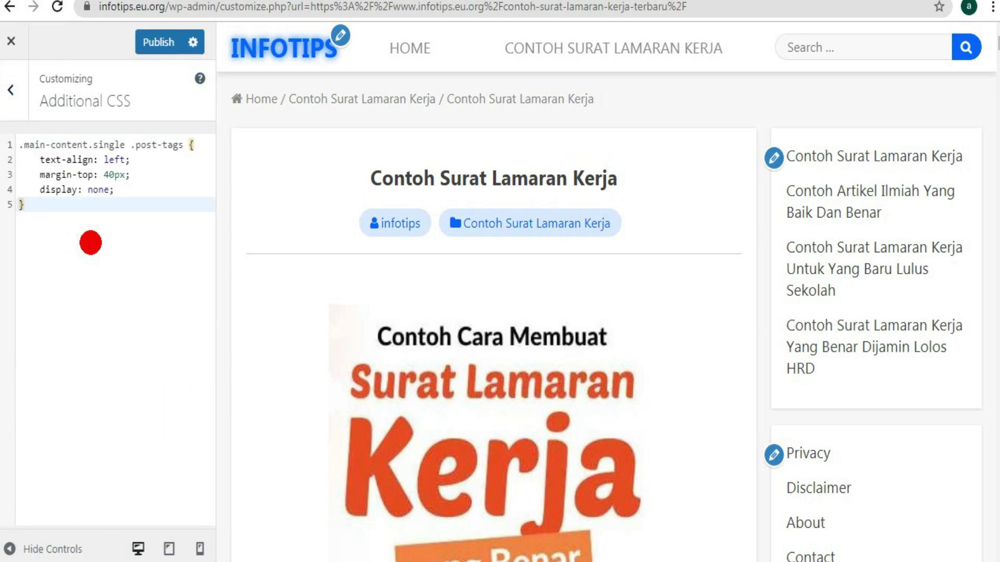
pyautogui.scroll(-20, 493, 312)
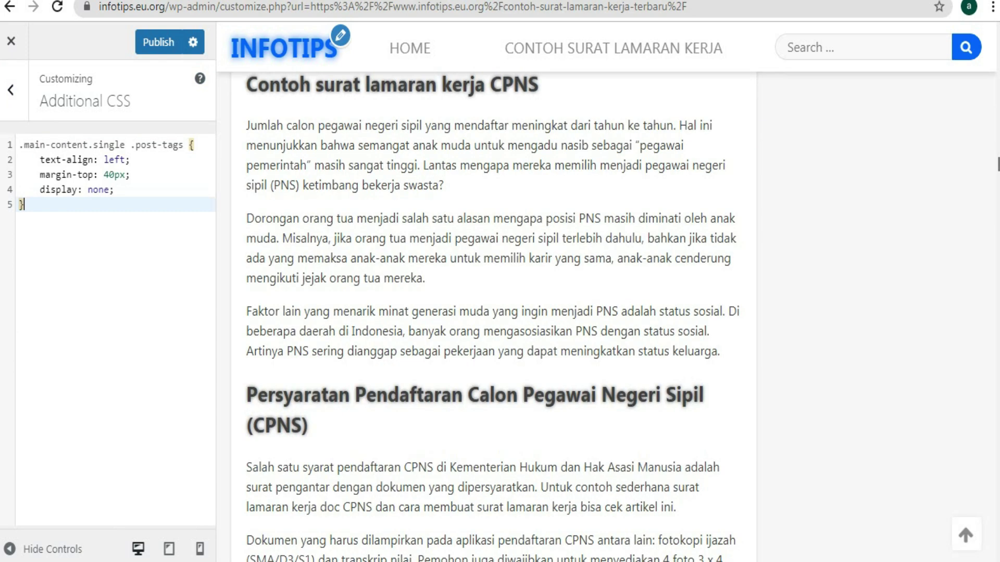
pyautogui.scroll(-3, 494, 312)
pyautogui.scroll(10, 494, 313)
pyautogui.scroll(-8, 493, 312)
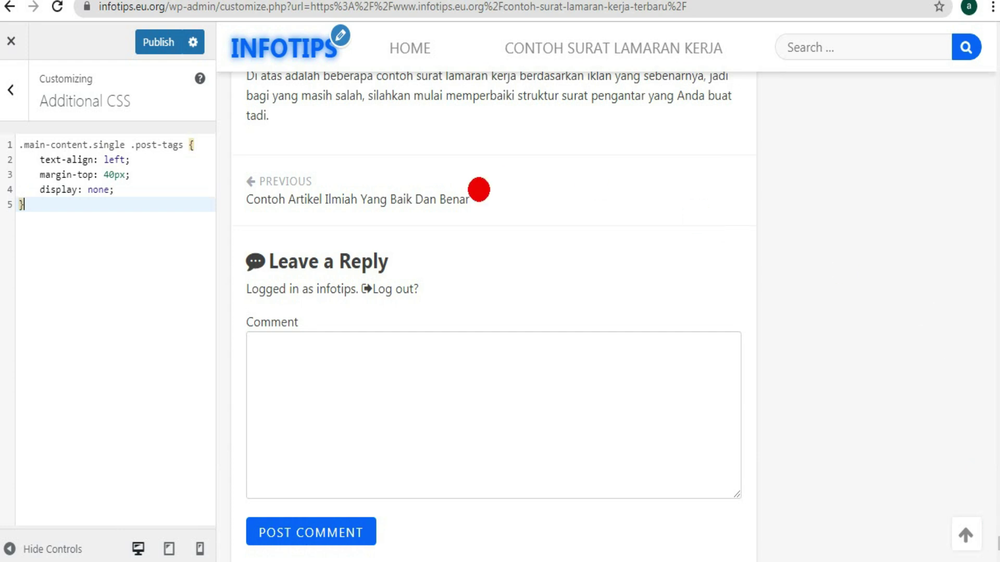
# Step: Delete the .post-tags rule from Additional CSS, paste it back in, and clear the editor again
pyautogui.moveTo(45, 206); pyautogui.dragTo(7, 148)
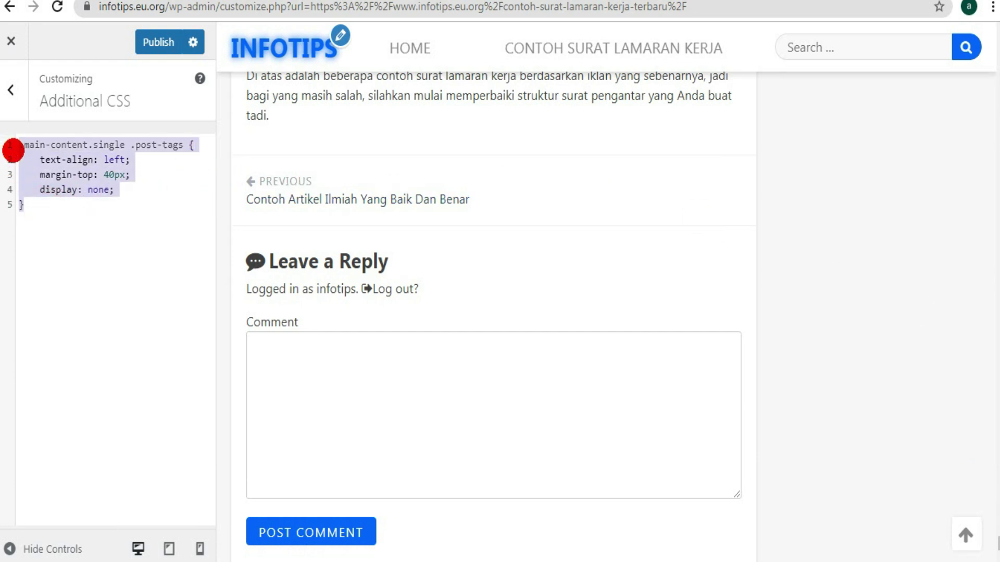
pyautogui.press('BackSpace')
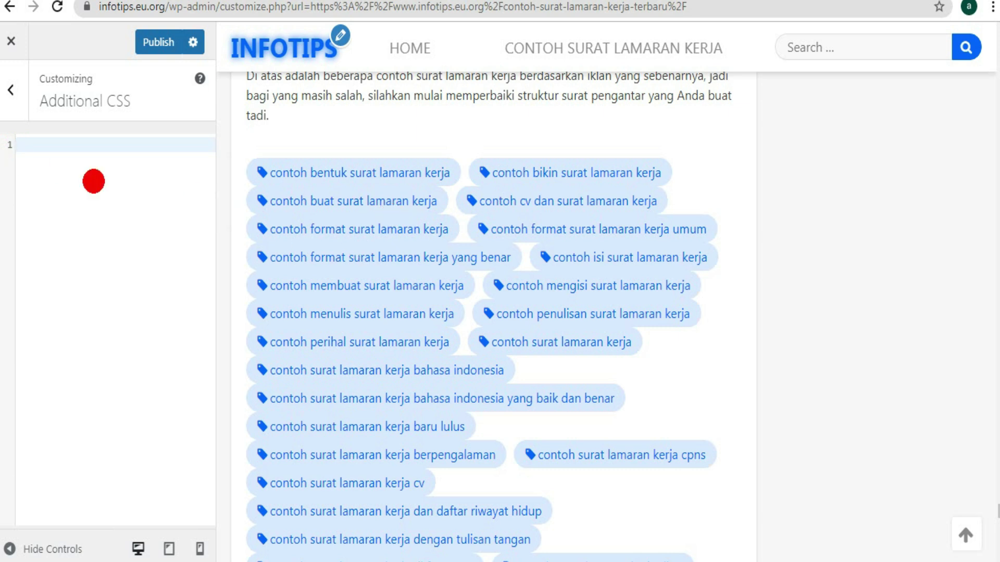
pyautogui.rightClick(39, 144)
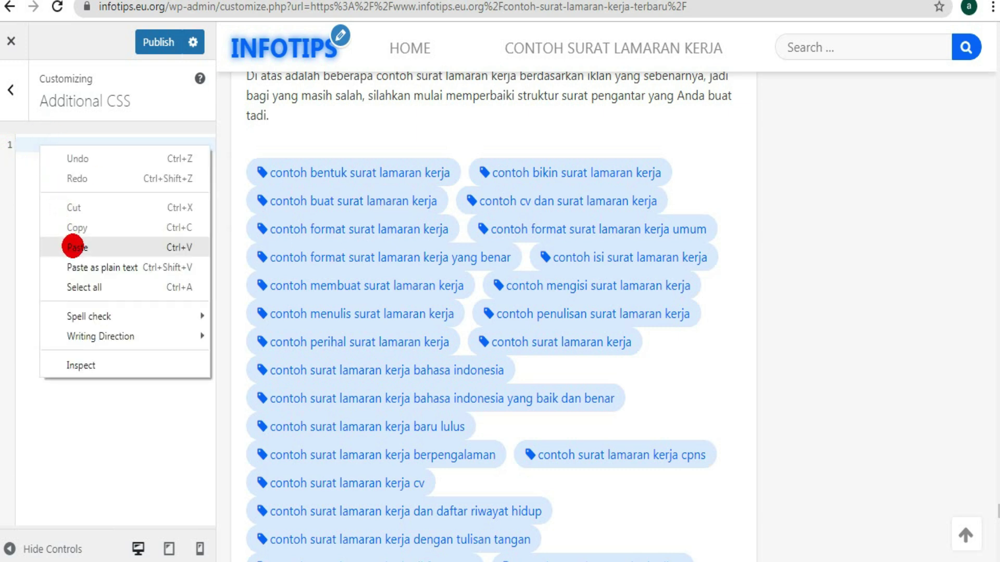
pyautogui.click(69, 246)
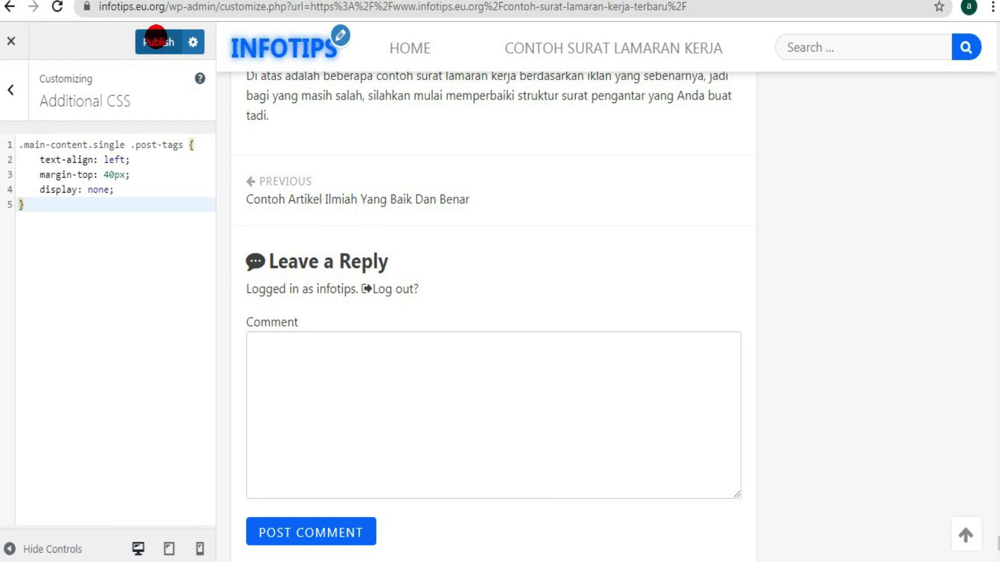
pyautogui.moveTo(41, 211); pyautogui.dragTo(10, 149)
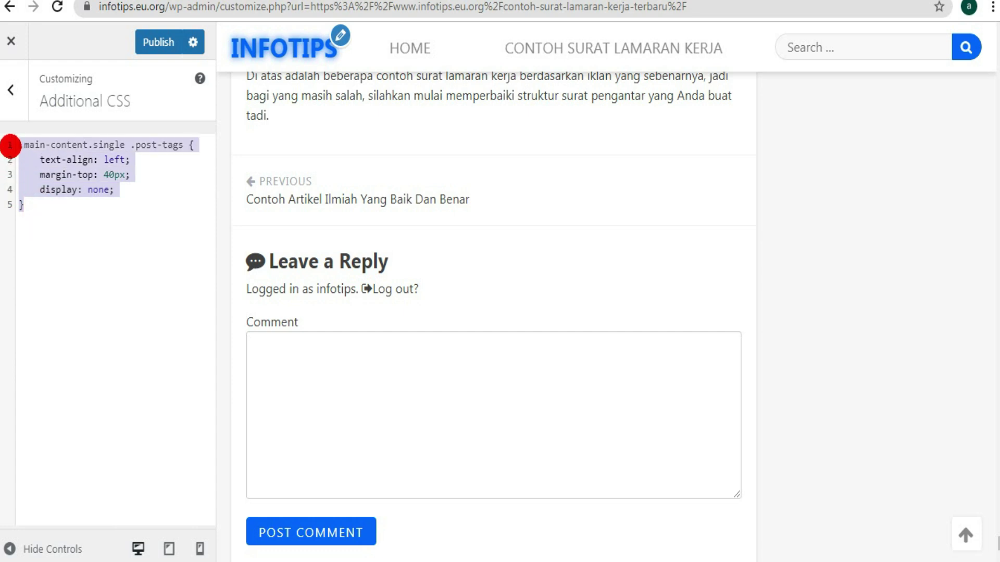
pyautogui.press('BackSpace')
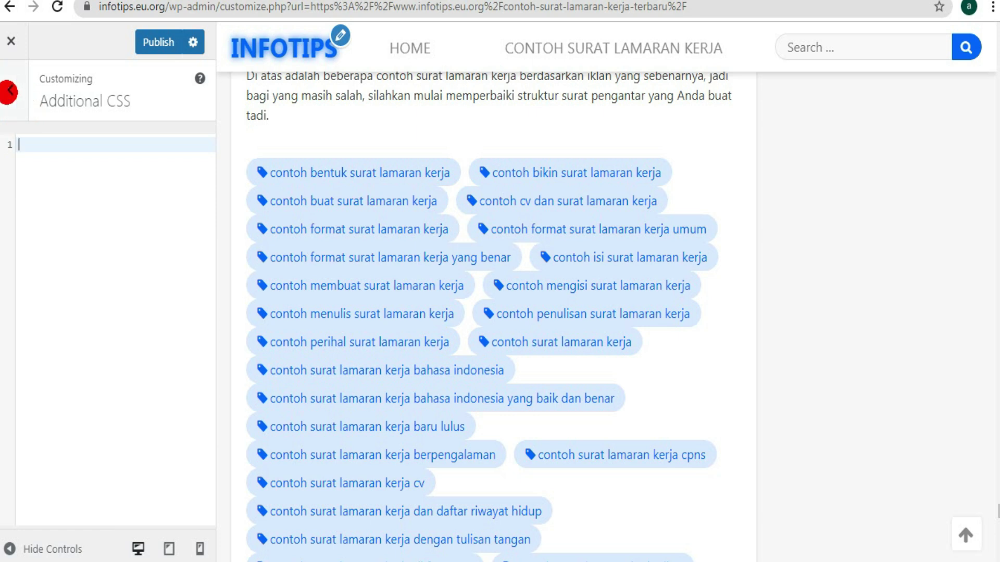
# Step: Turn off Display Post Tags in the Single Post content settings and publish the change
pyautogui.click(10, 92)
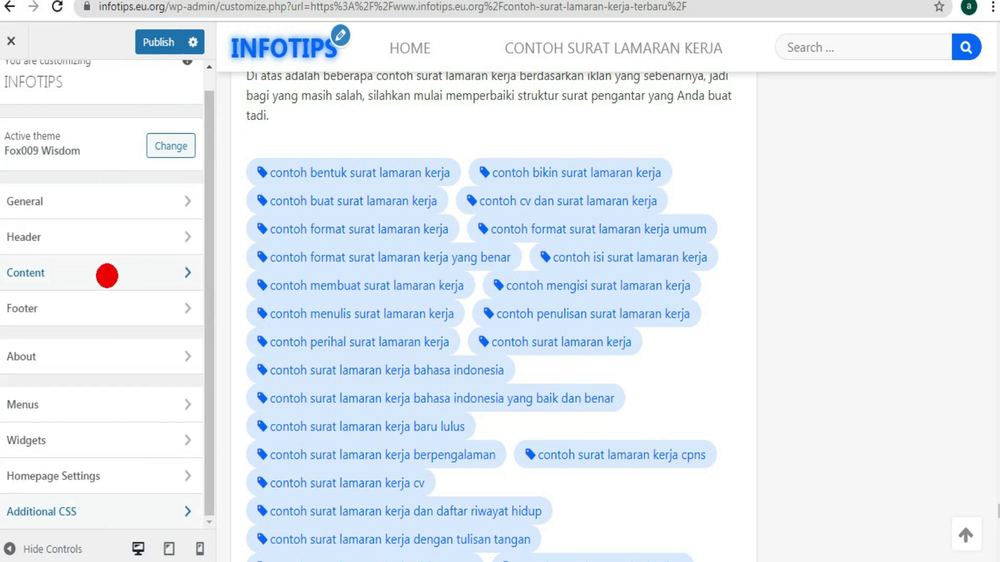
pyautogui.click(65, 269)
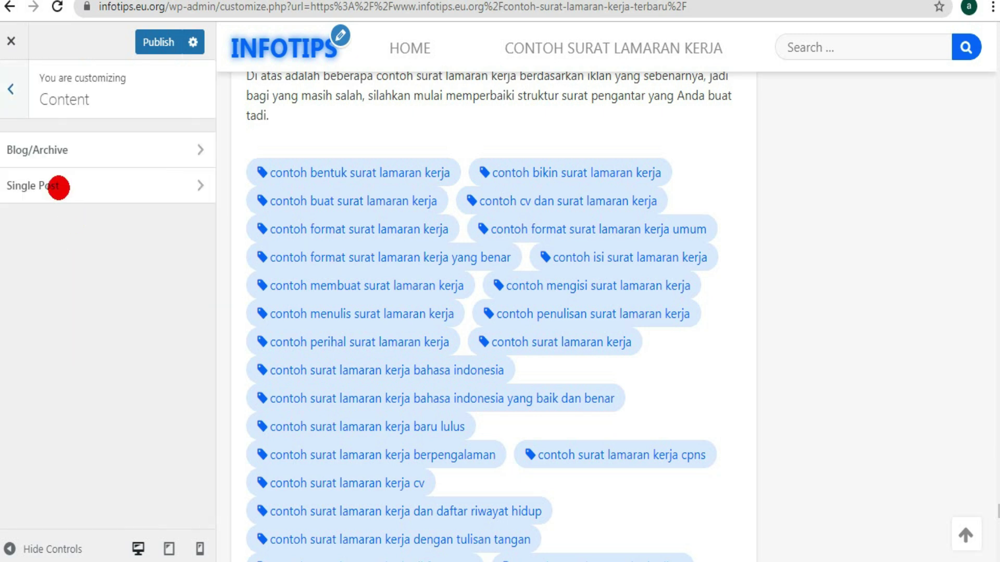
pyautogui.click(42, 187)
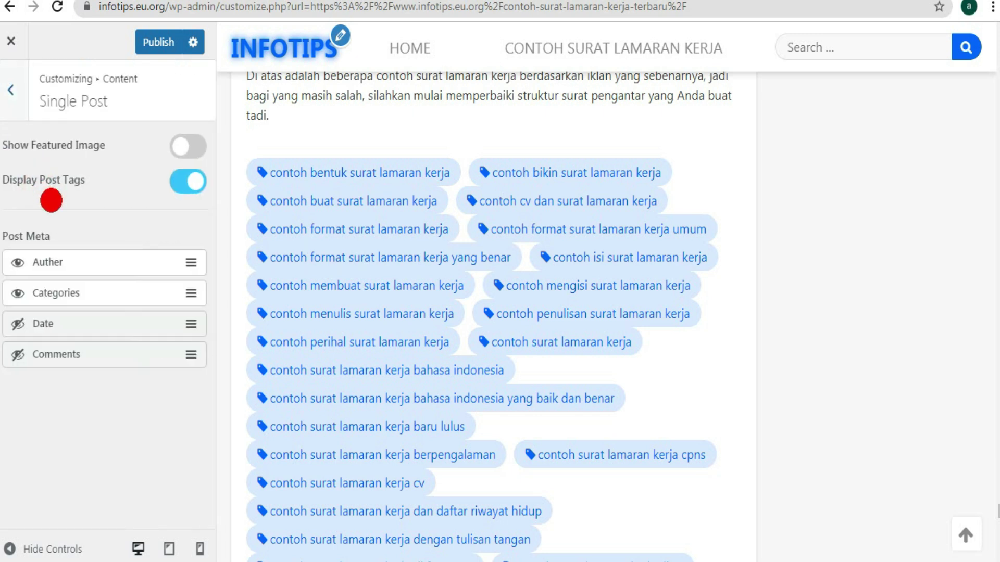
pyautogui.click(177, 182)
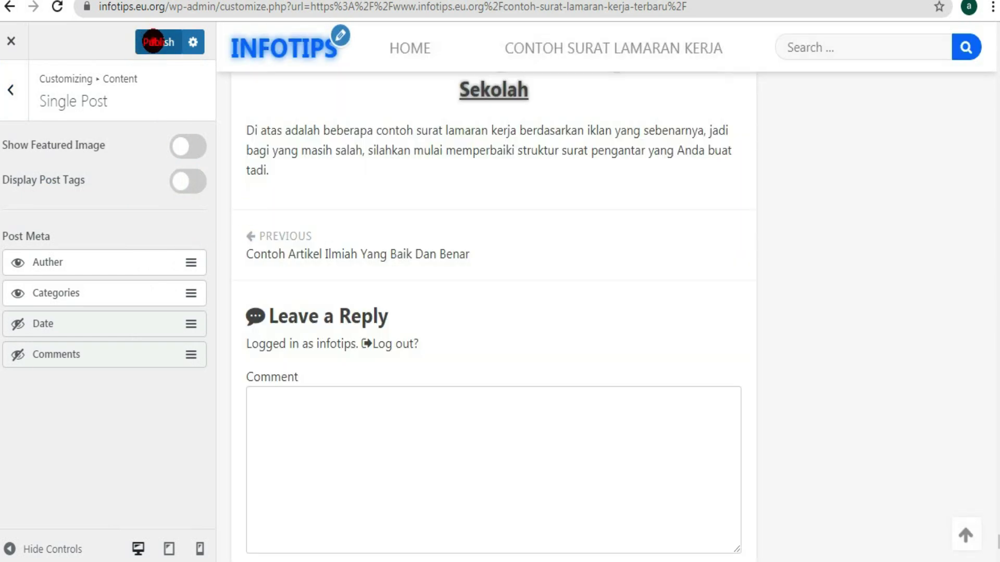
pyautogui.click(153, 41)
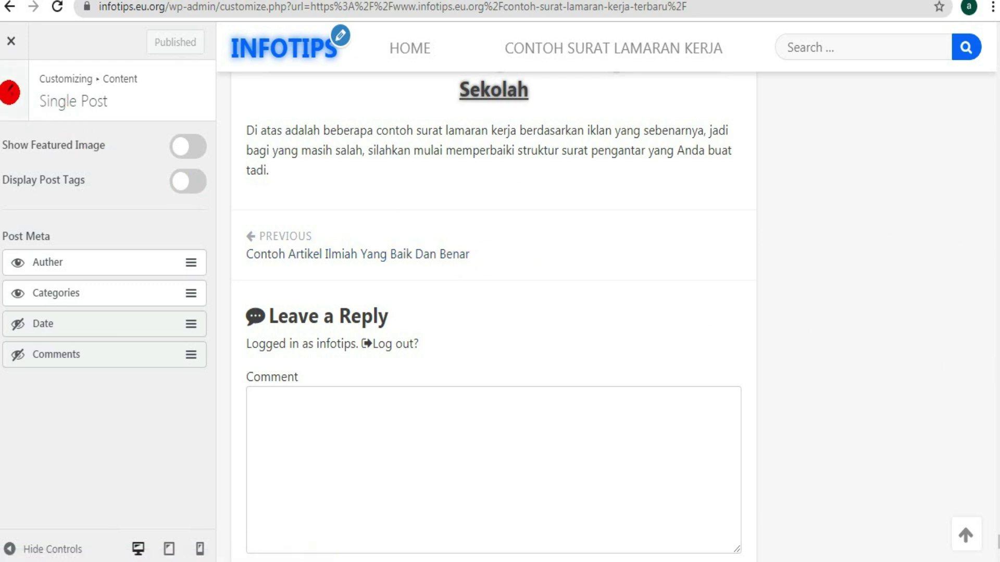
pyautogui.click(10, 92)
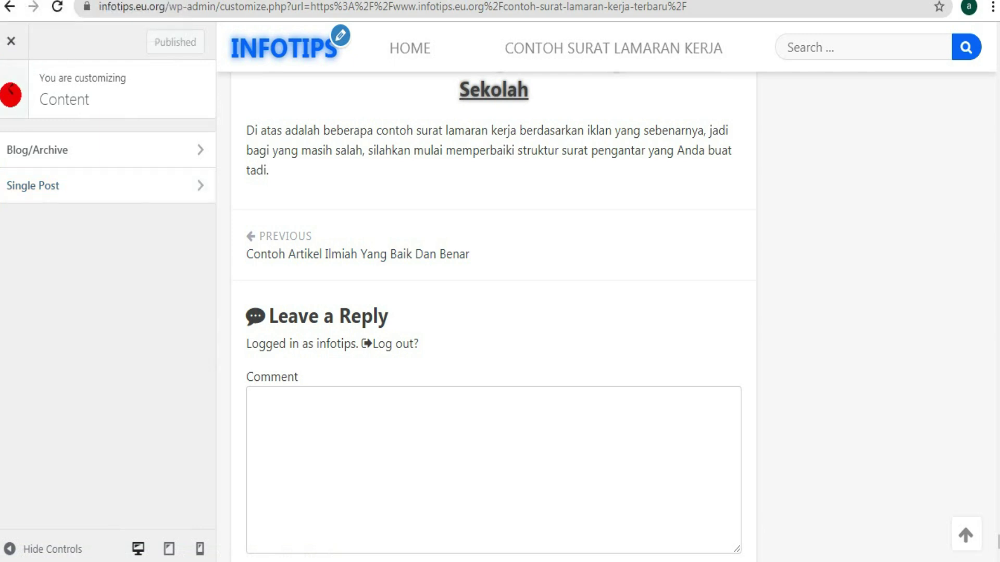
pyautogui.click(10, 93)
# Step: Open the Contoh Surat Lamaran Kerja category for editing in the WordPress admin and examine its name, slug and description
pyautogui.click(138, 5)
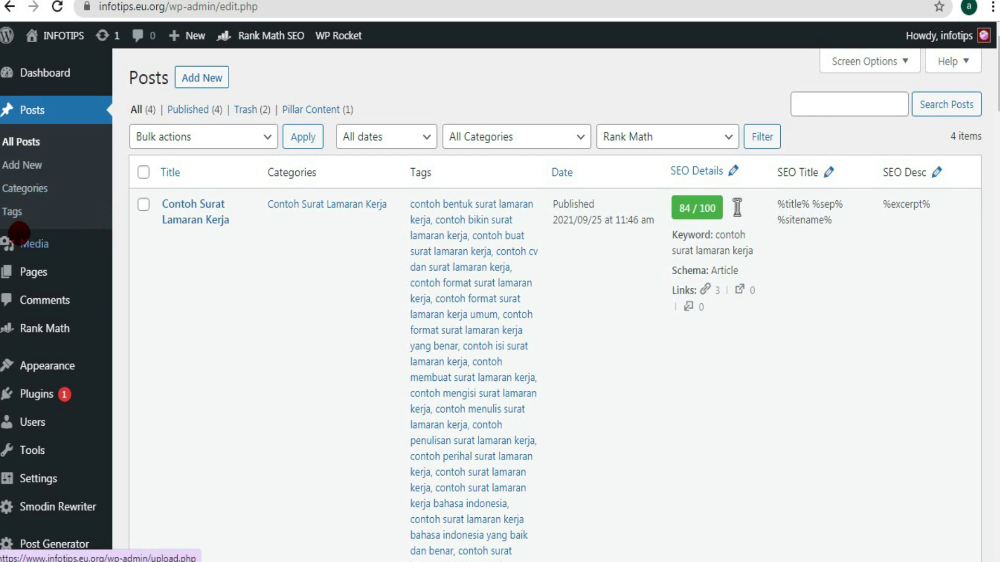
pyautogui.rightClick(26, 185)
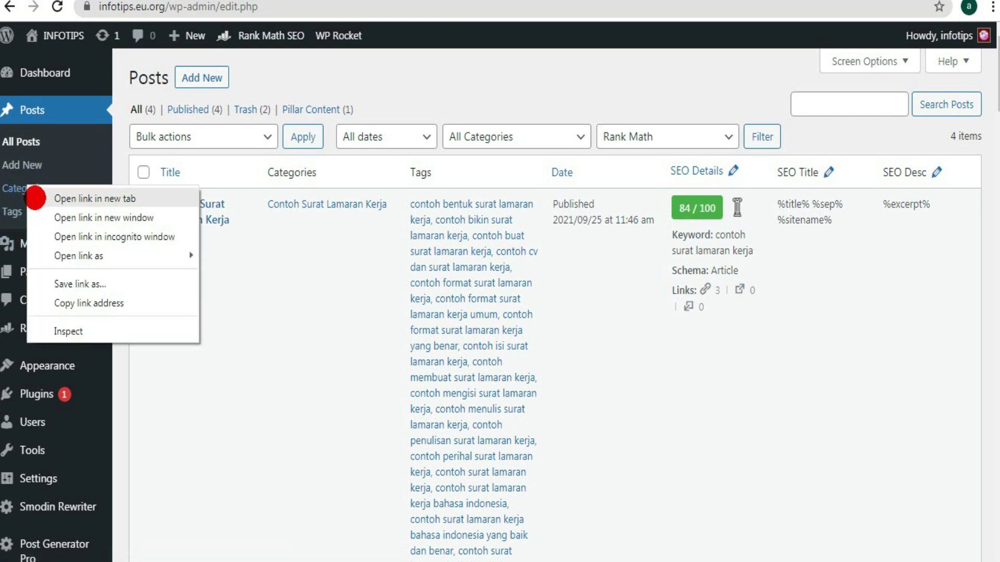
pyautogui.click(10, 186)
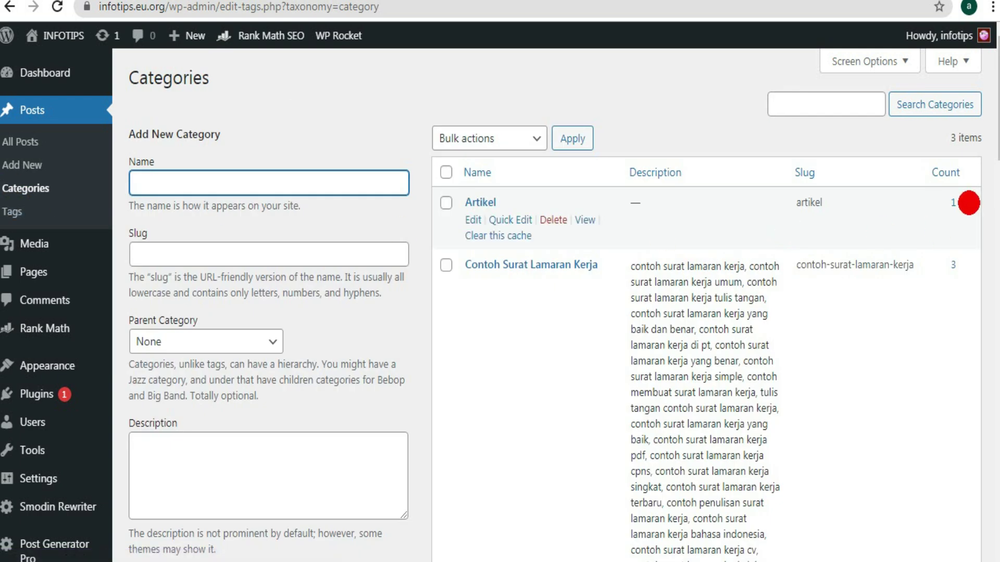
pyautogui.scroll(-1, 880, 197)
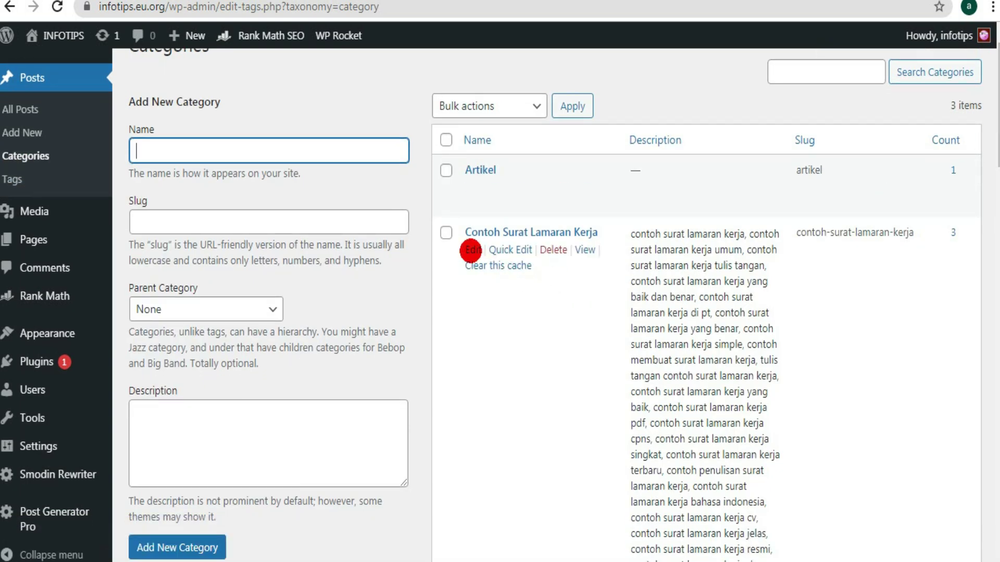
pyautogui.click(471, 250)
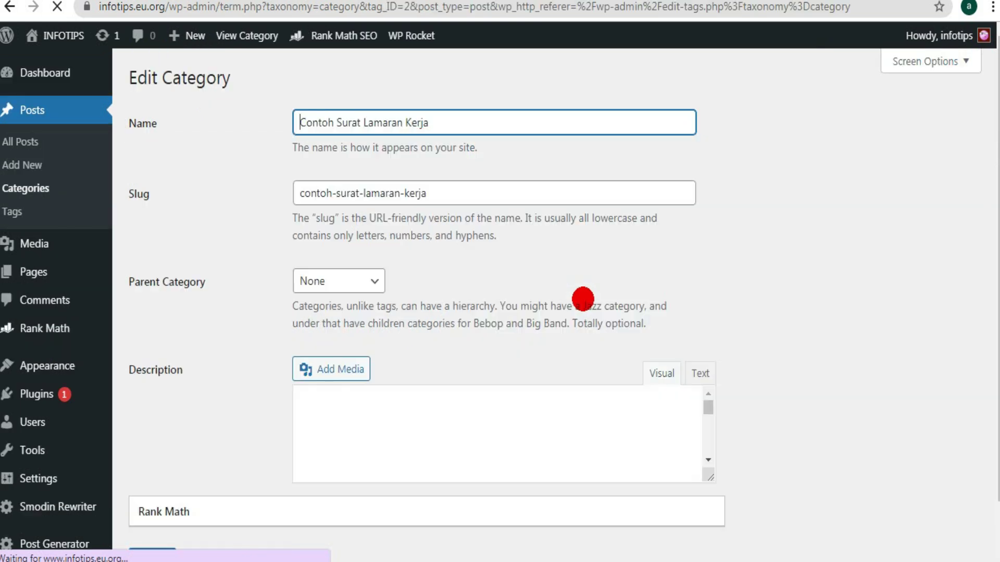
pyautogui.scroll(-3, 917, 251)
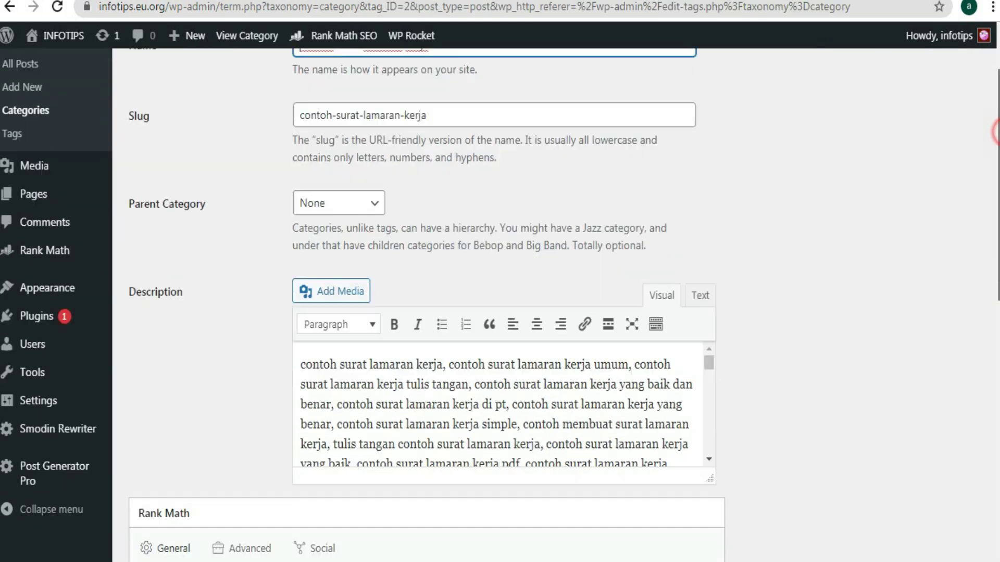
pyautogui.moveTo(297, 289); pyautogui.dragTo(670, 402)
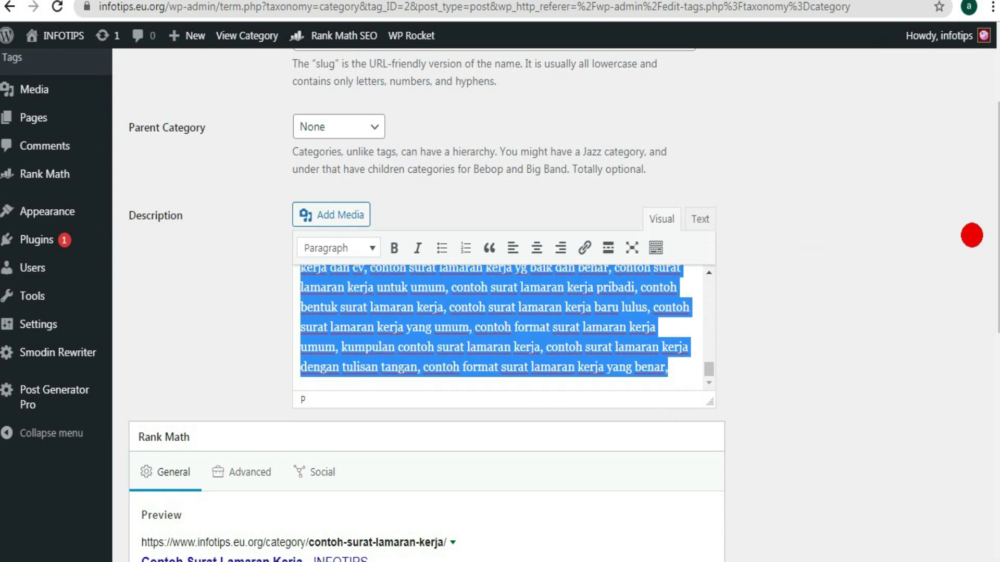
pyautogui.scroll(3, 648, 224)
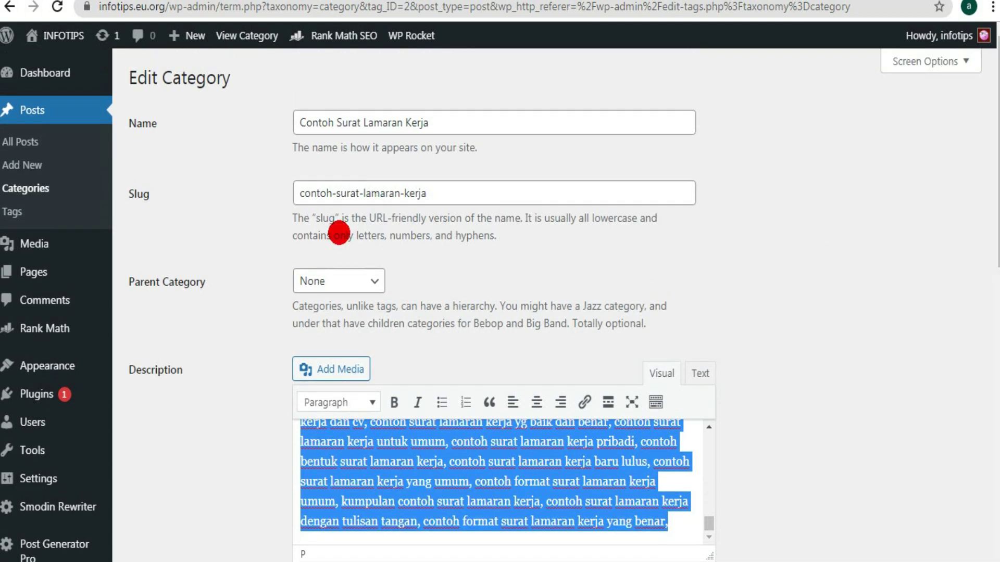
pyautogui.moveTo(996, 207); pyautogui.dragTo(994, 268)
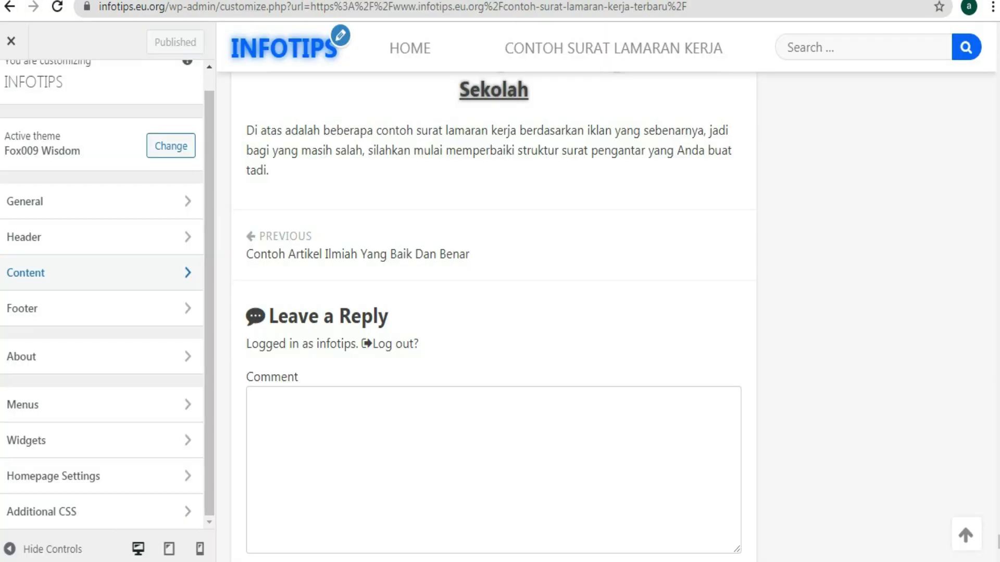
# Step: Close the customizer and examine the description on the public Contoh Surat Lamaran Kerja category page
pyautogui.click(11, 46)
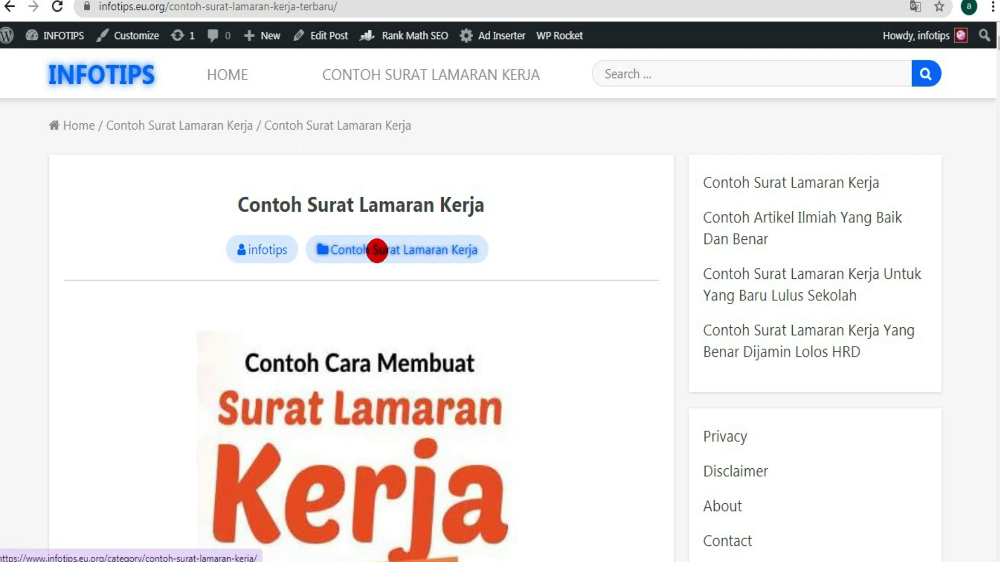
pyautogui.click(383, 250)
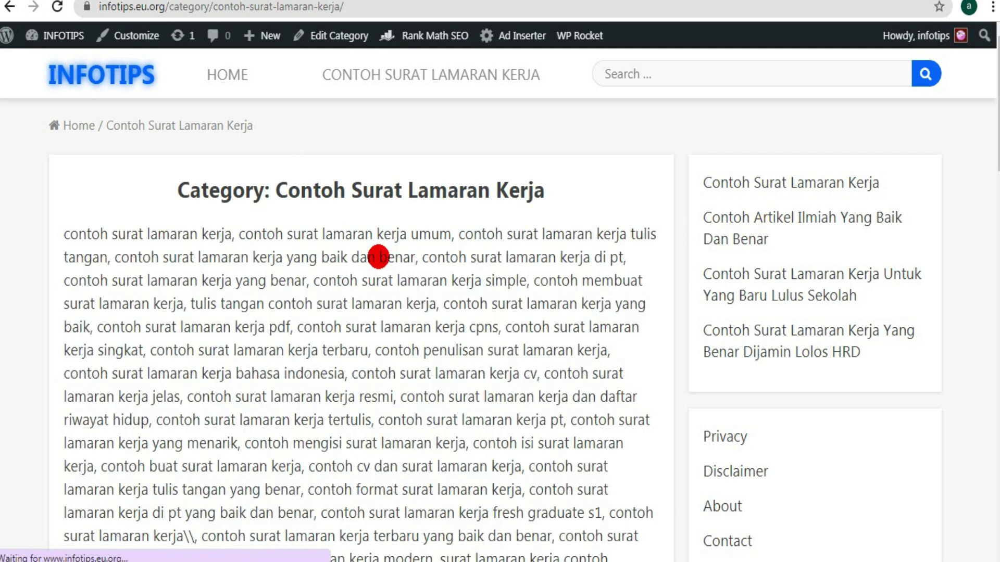
pyautogui.moveTo(274, 190); pyautogui.dragTo(473, 513)
pyautogui.click(410, 382)
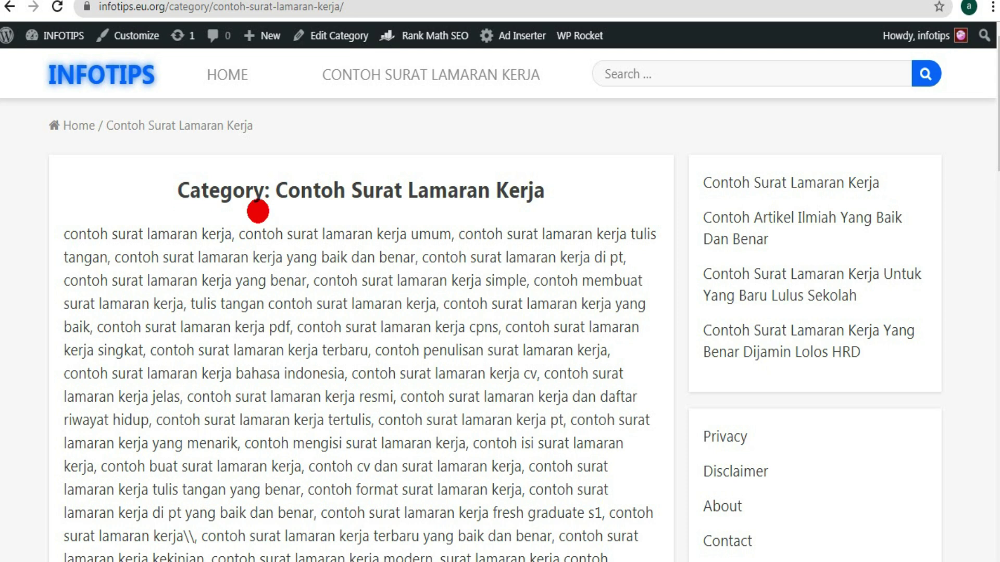
pyautogui.moveTo(992, 130); pyautogui.dragTo(993, 308)
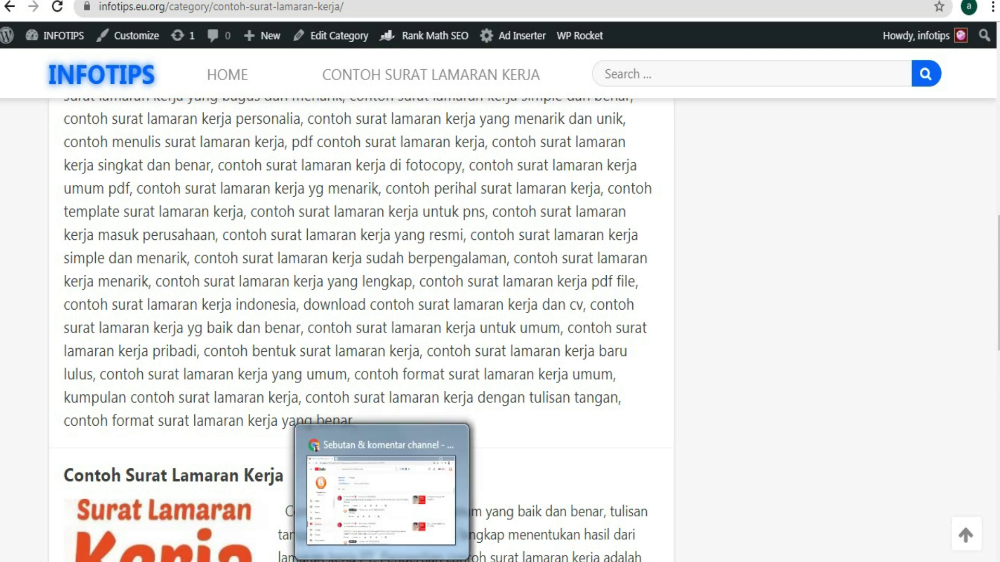
# Step: Switch to YouTube Studio to read the viewer comments on Cara Optimasi Kategori Tag Wordpress, and return to the category page
pyautogui.click(397, 486)
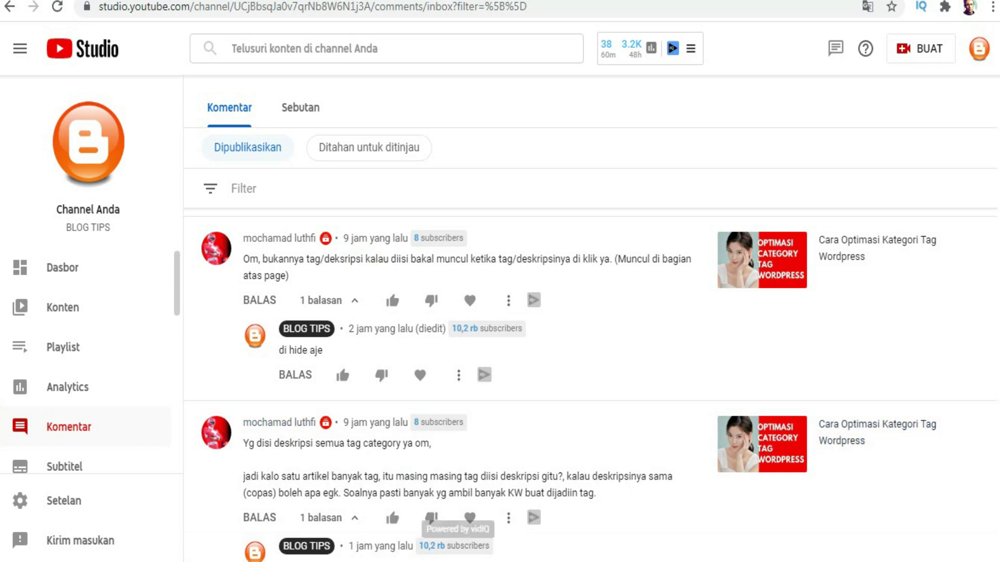
pyautogui.moveTo(448, 552)
pyautogui.click(390, 489)
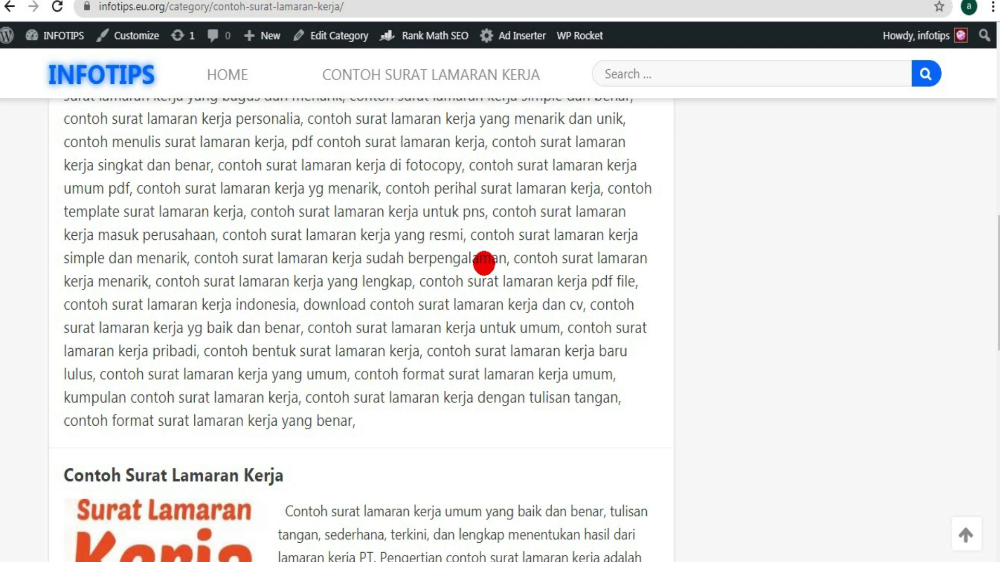
# Step: Inspect the category description paragraph and add display: none to its .page-header-container .archive-description p rule
pyautogui.rightClick(483, 263)
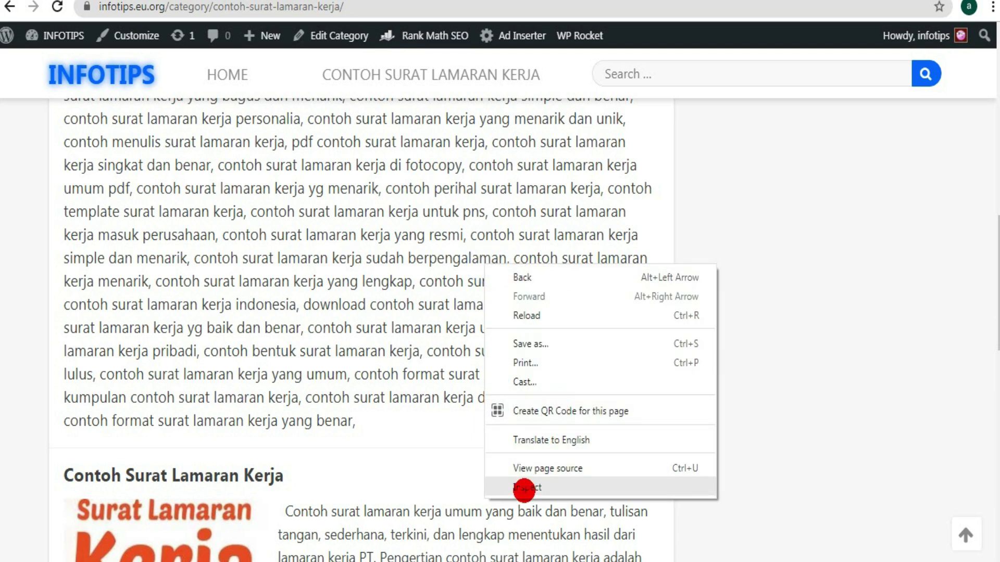
pyautogui.click(523, 489)
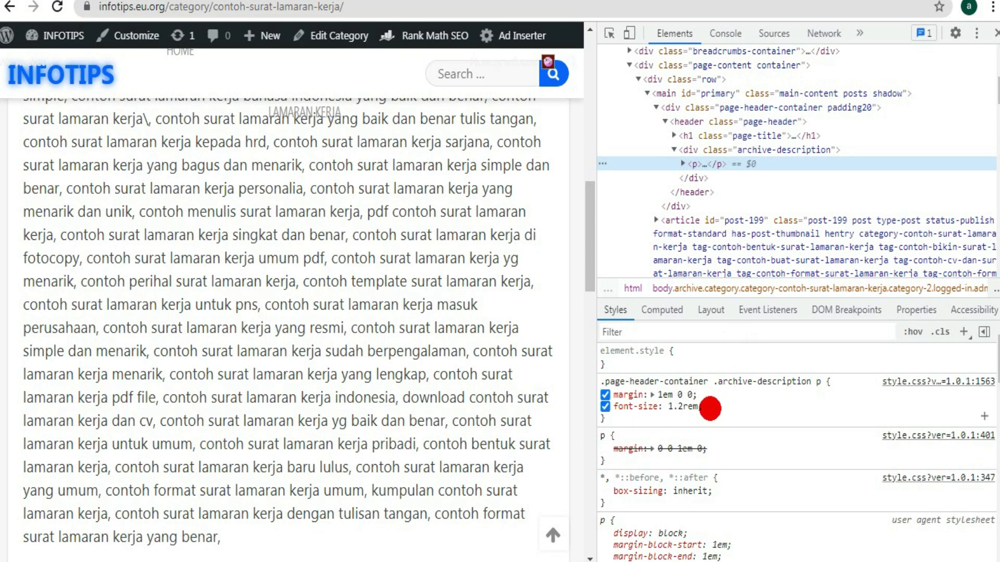
pyautogui.click(704, 408)
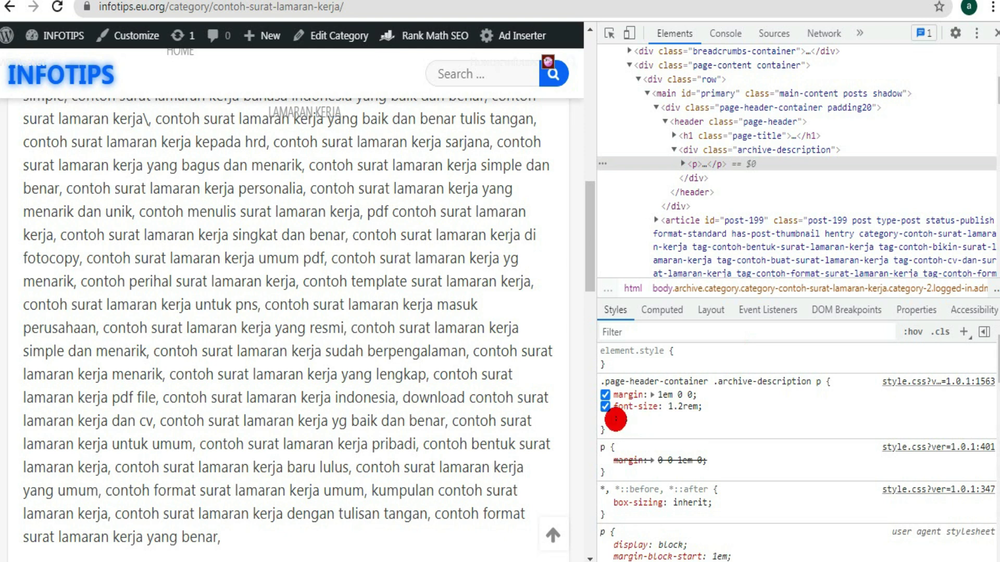
pyautogui.write('d')
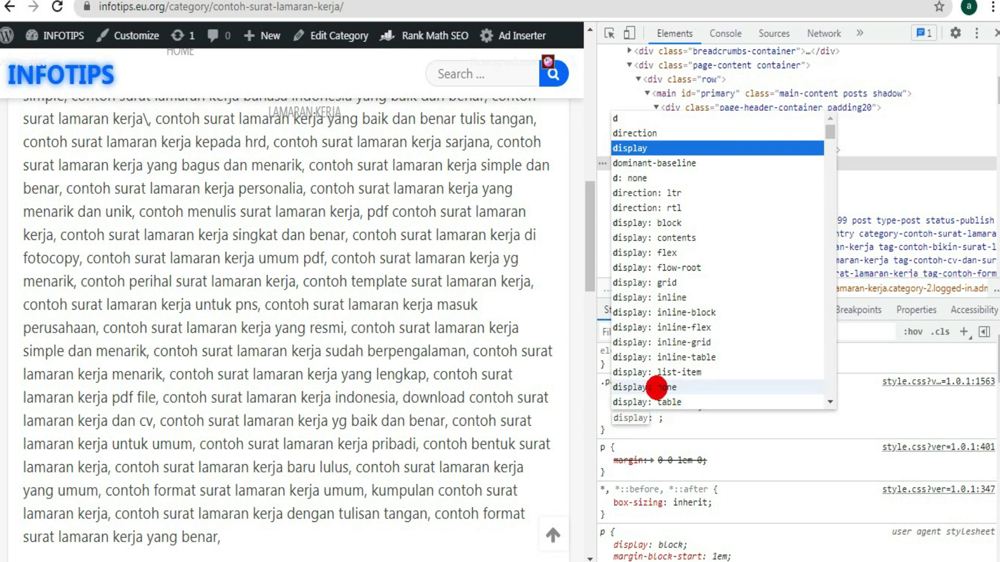
pyautogui.click(656, 387)
# Step: Copy the edited .page-header-container .archive-description p rule, and open the theme customizer with the developer tools closed
pyautogui.moveTo(605, 431); pyautogui.dragTo(600, 384)
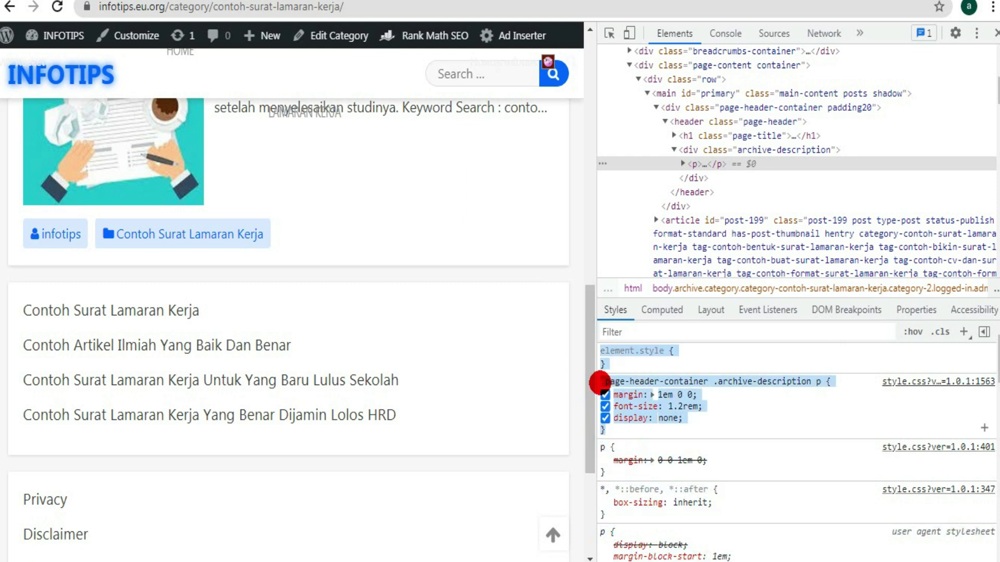
pyautogui.click(600, 383)
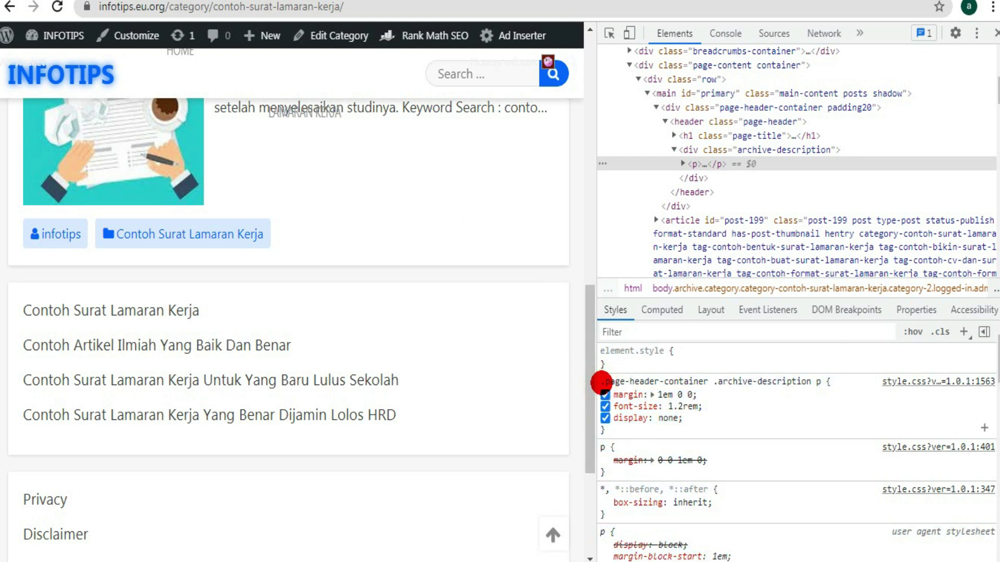
pyautogui.moveTo(600, 382); pyautogui.dragTo(634, 426)
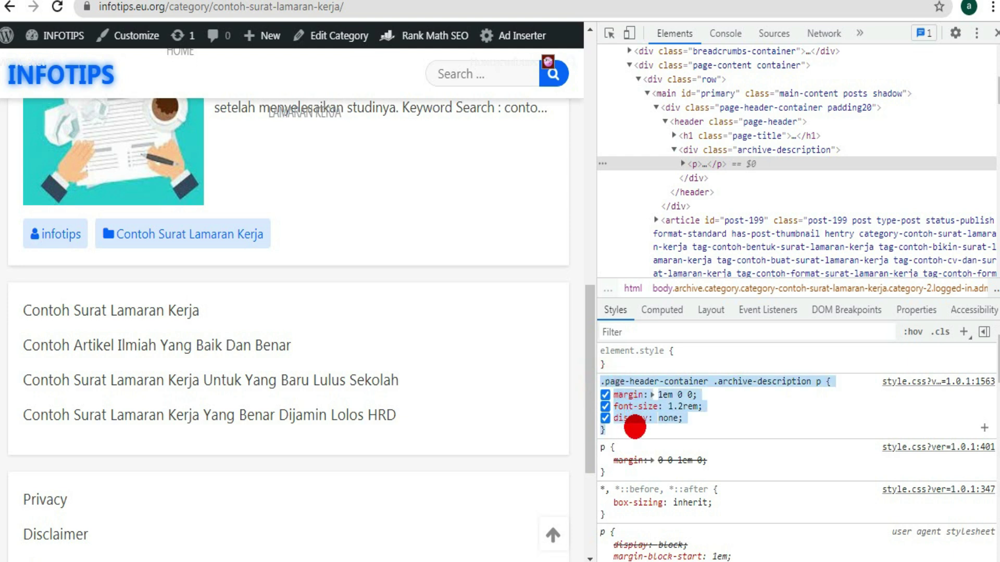
pyautogui.rightClick(656, 383)
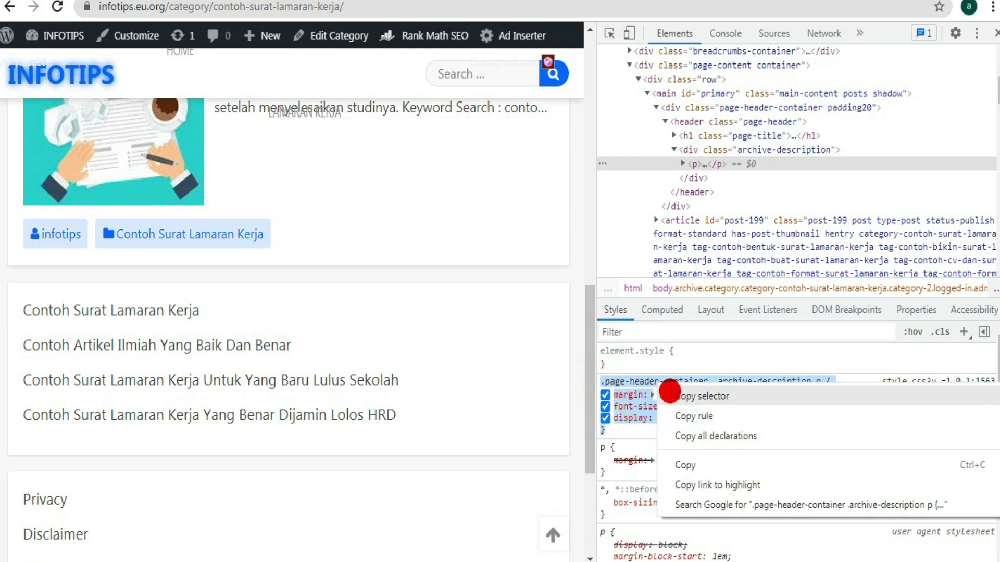
pyautogui.click(694, 415)
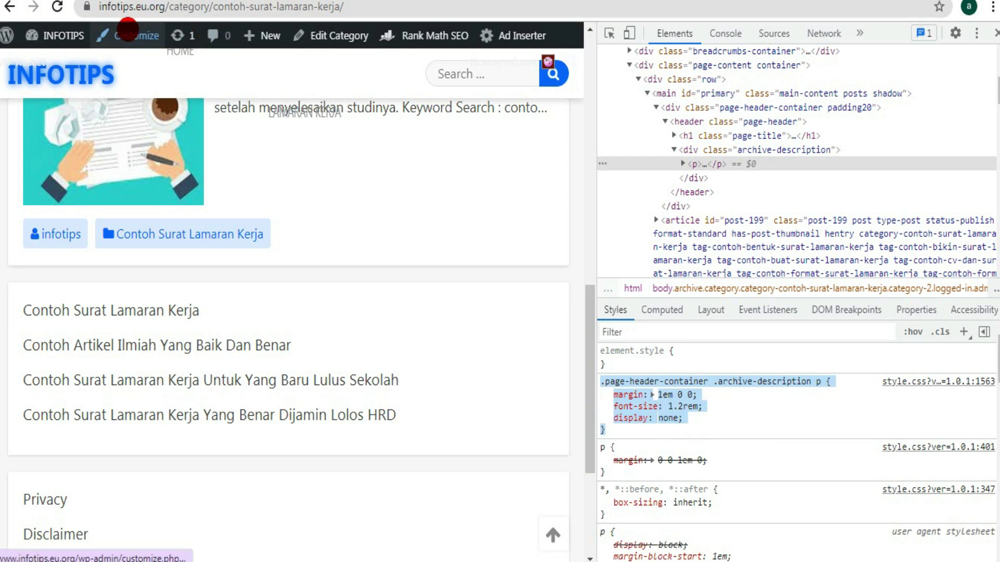
pyautogui.click(125, 29)
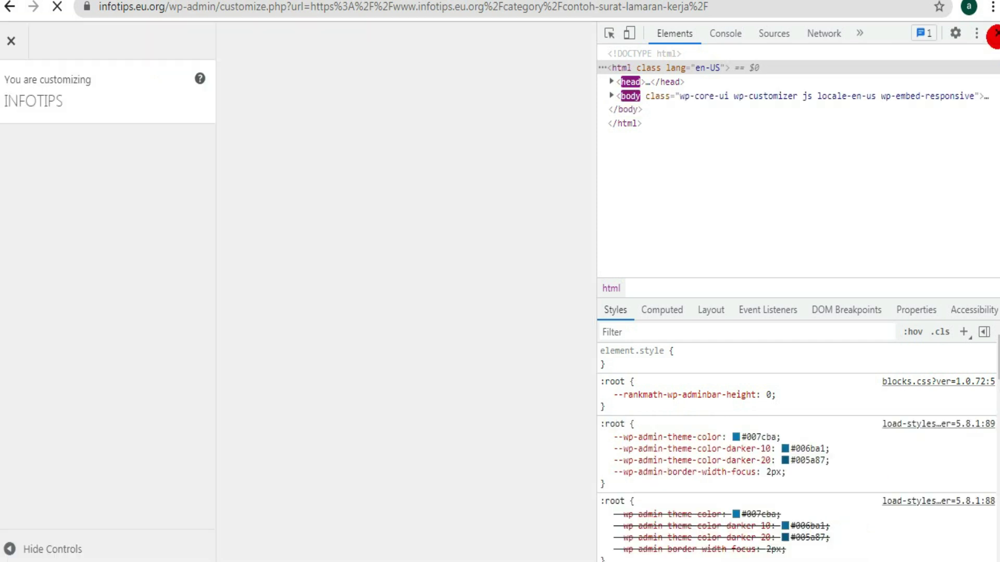
pyautogui.click(996, 33)
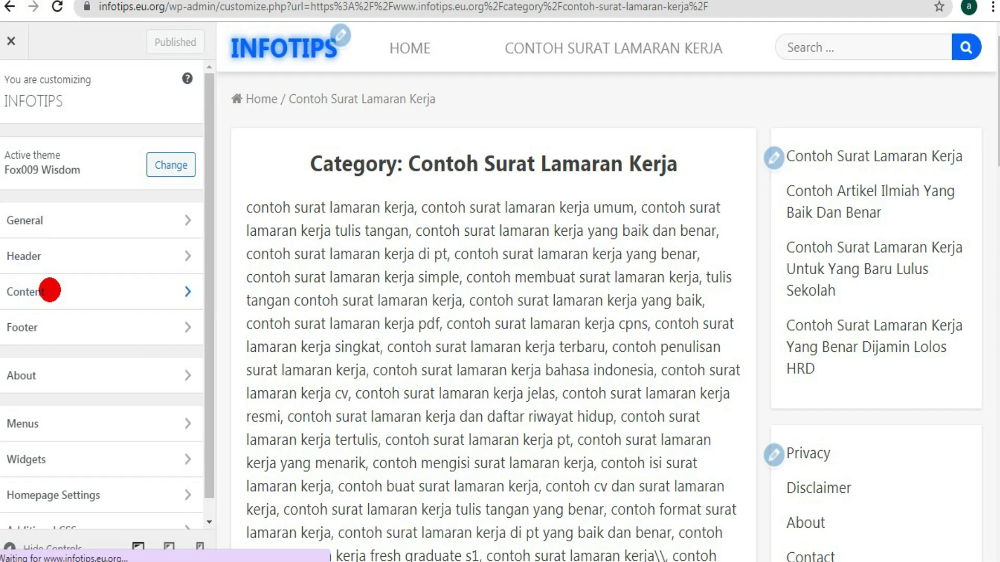
# Step: Try hiding the Categories post meta in the Single Post content settings, and restore it
pyautogui.click(49, 290)
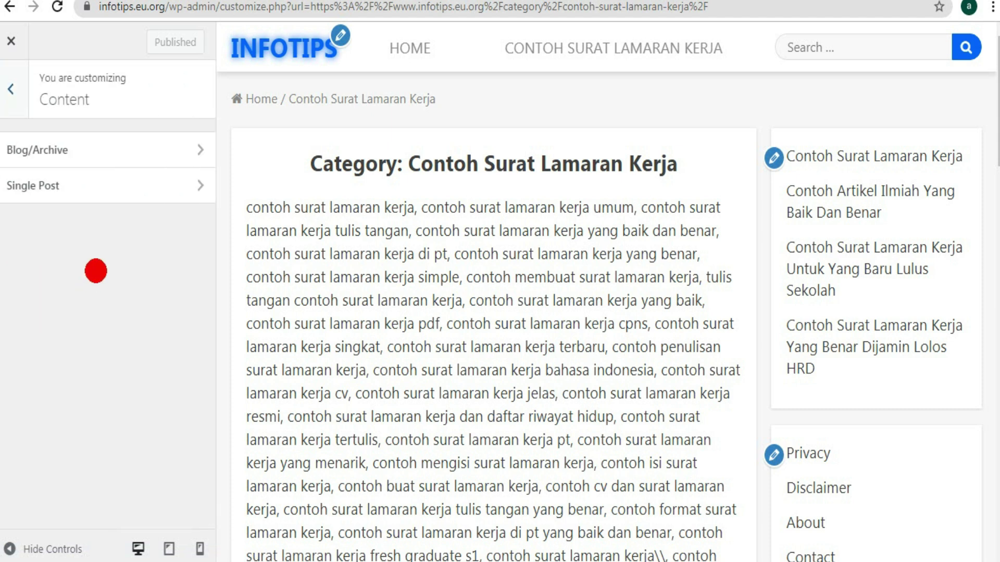
pyautogui.click(67, 180)
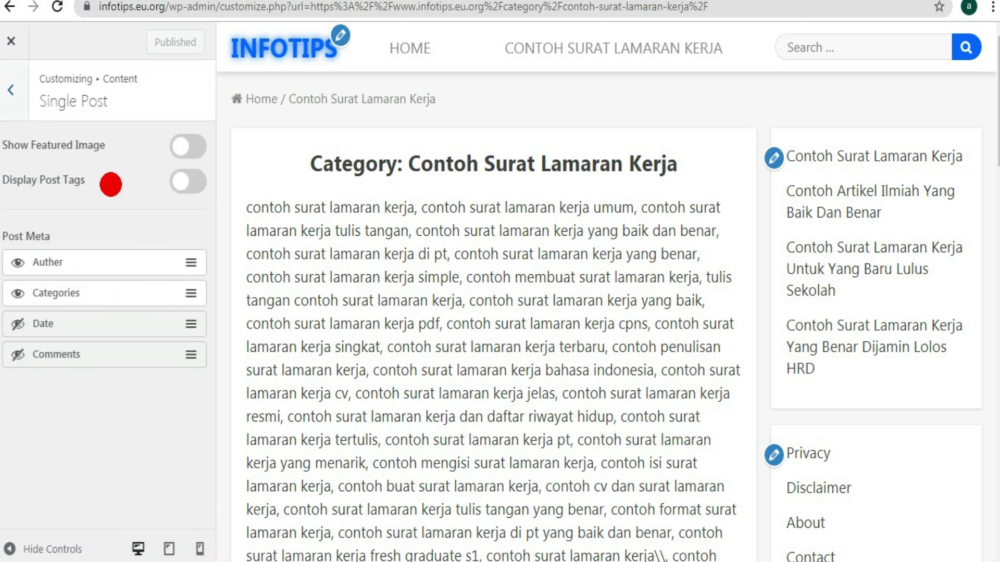
pyautogui.click(18, 293)
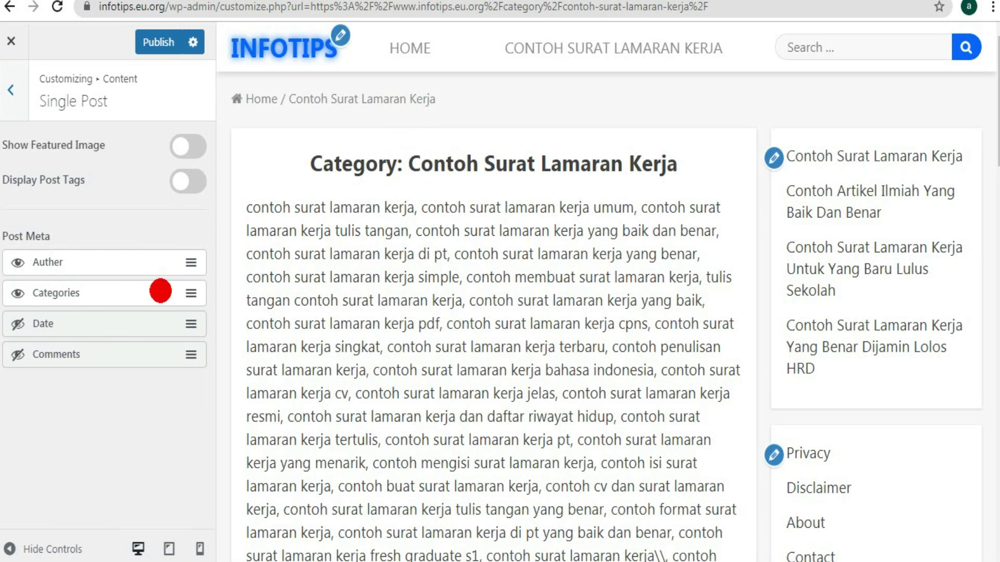
pyautogui.click(17, 294)
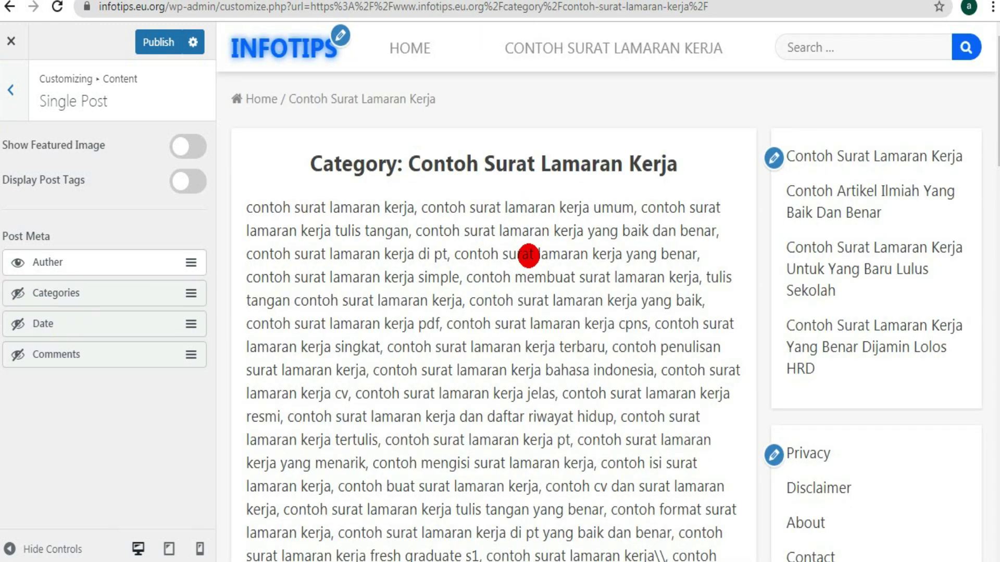
pyautogui.click(19, 295)
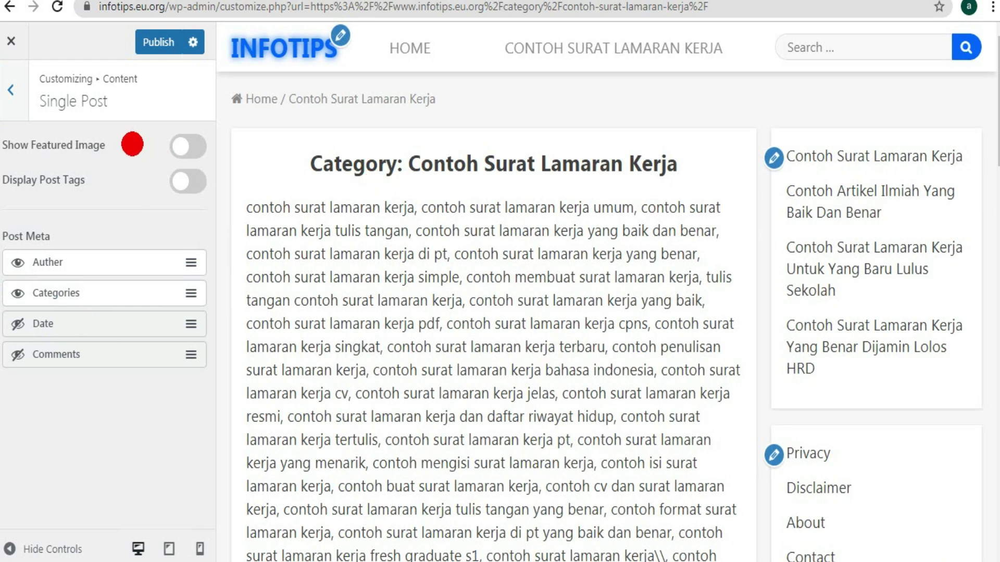
pyautogui.click(9, 86)
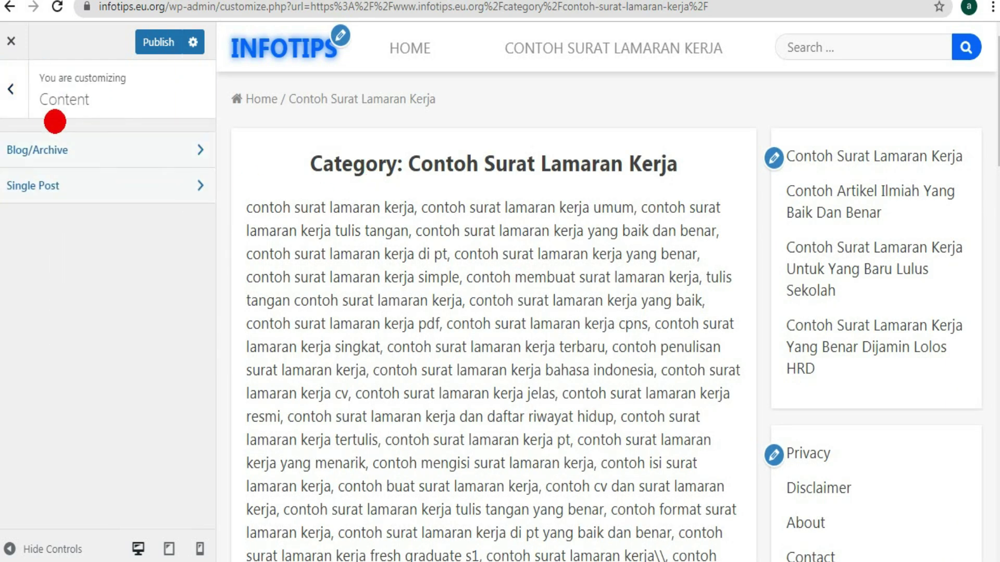
pyautogui.click(11, 90)
# Step: Paste the copied .page-header-container .archive-description p rule into the Additional CSS and publish it
pyautogui.moveTo(208, 188); pyautogui.dragTo(217, 277)
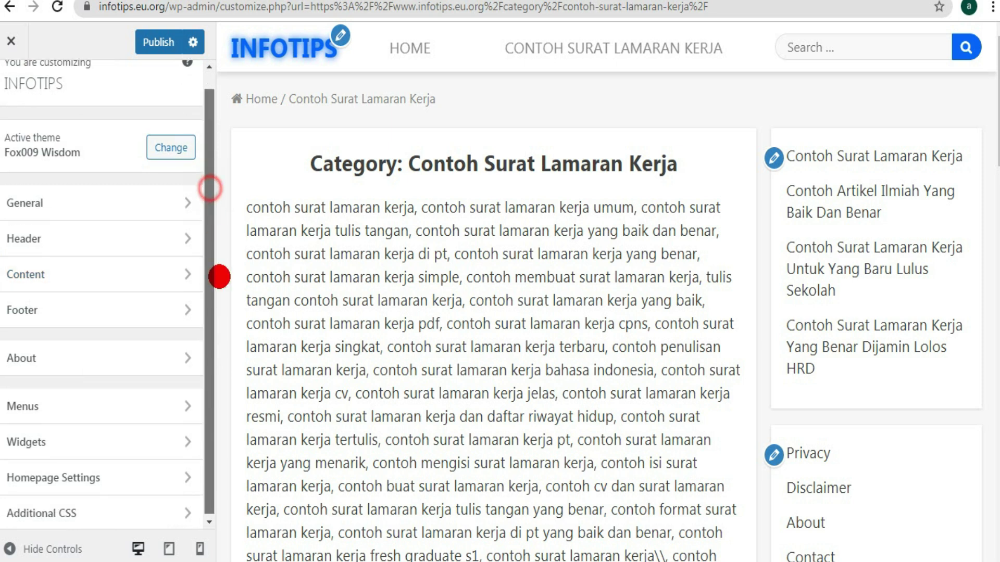
pyautogui.click(56, 512)
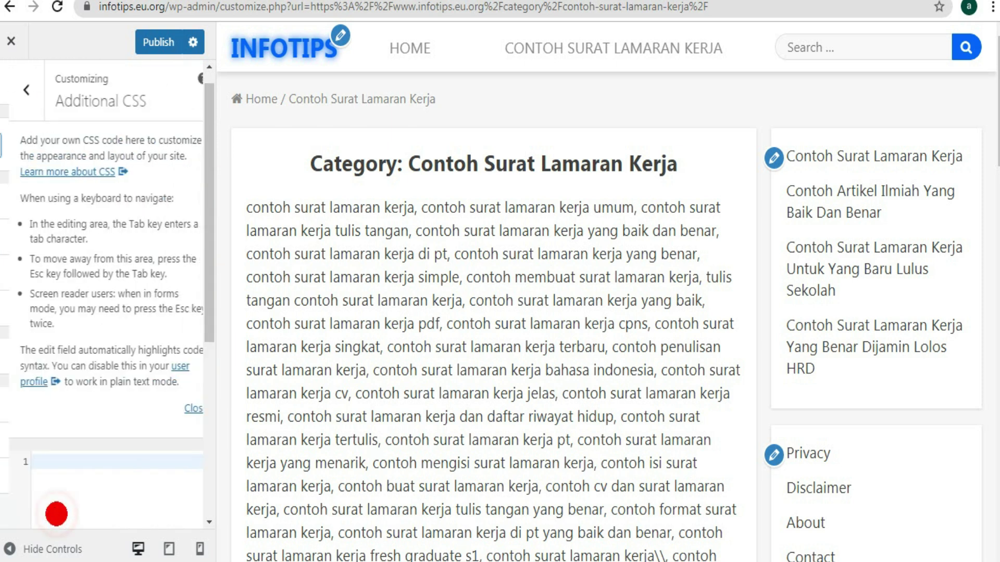
pyautogui.click(179, 409)
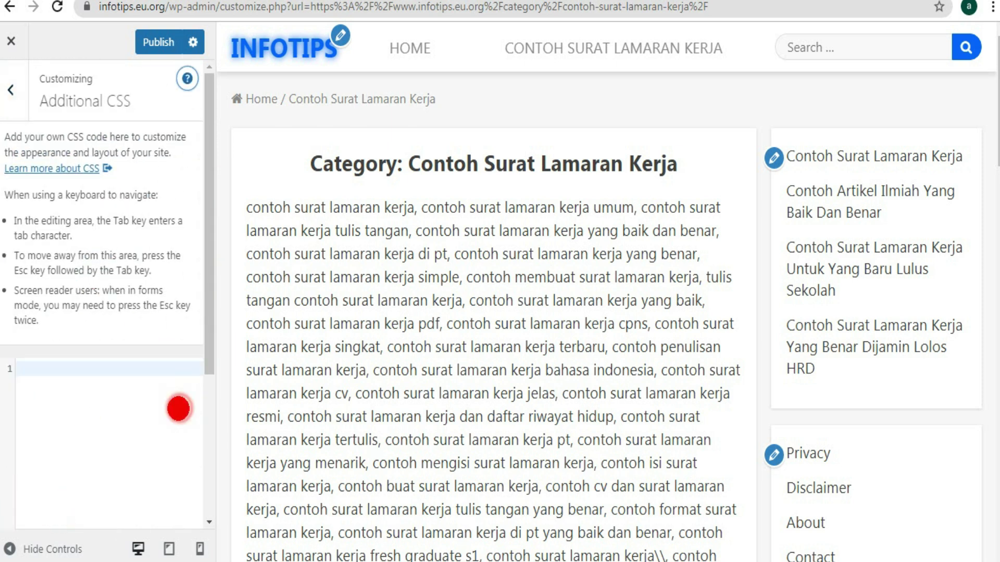
pyautogui.click(36, 145)
pyautogui.rightClick(35, 145)
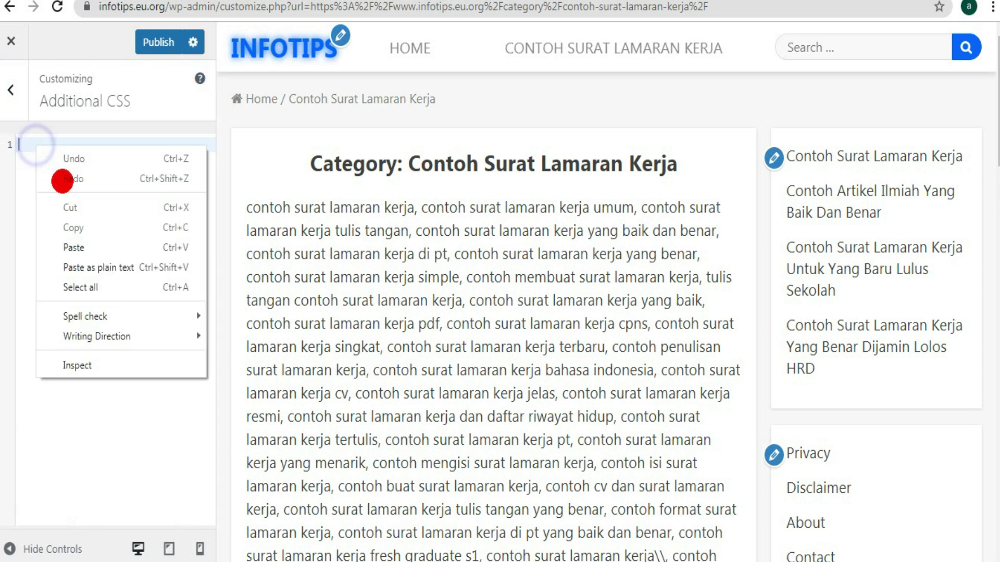
pyautogui.click(76, 242)
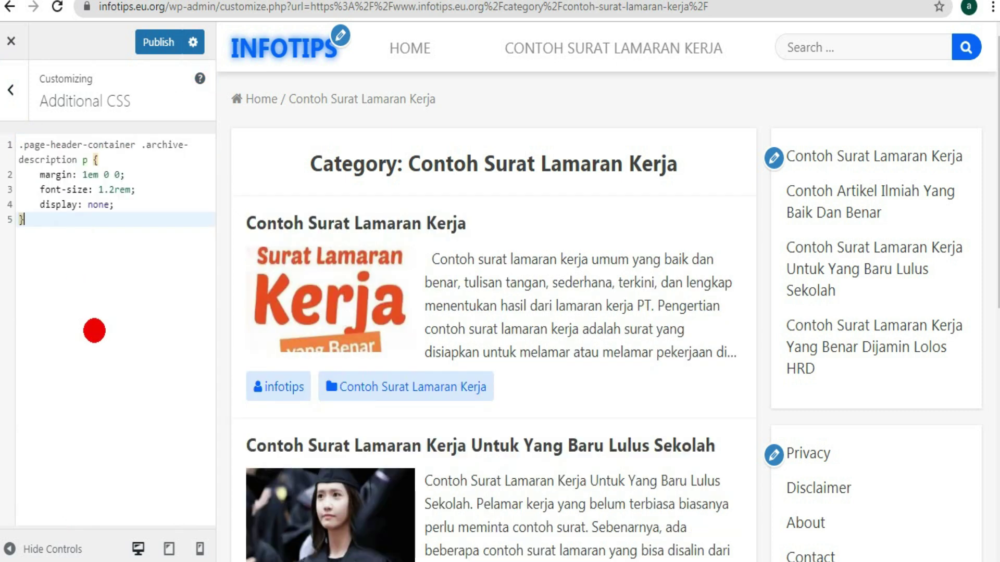
pyautogui.click(166, 43)
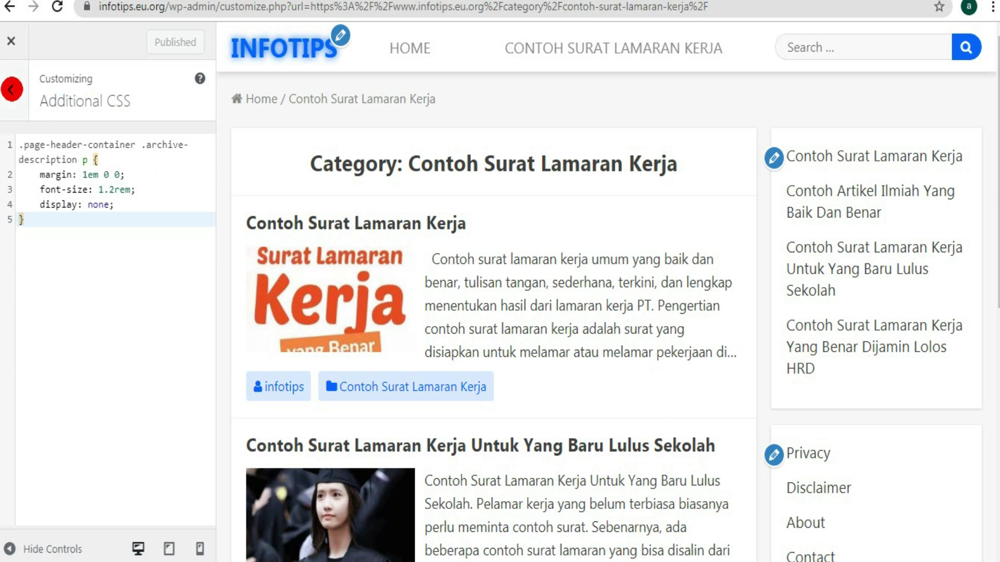
# Step: Close the customizer and examine the public category page, the home page and the first post's Contoh Surat Lamaran Kerja category link
pyautogui.click(11, 90)
pyautogui.click(11, 41)
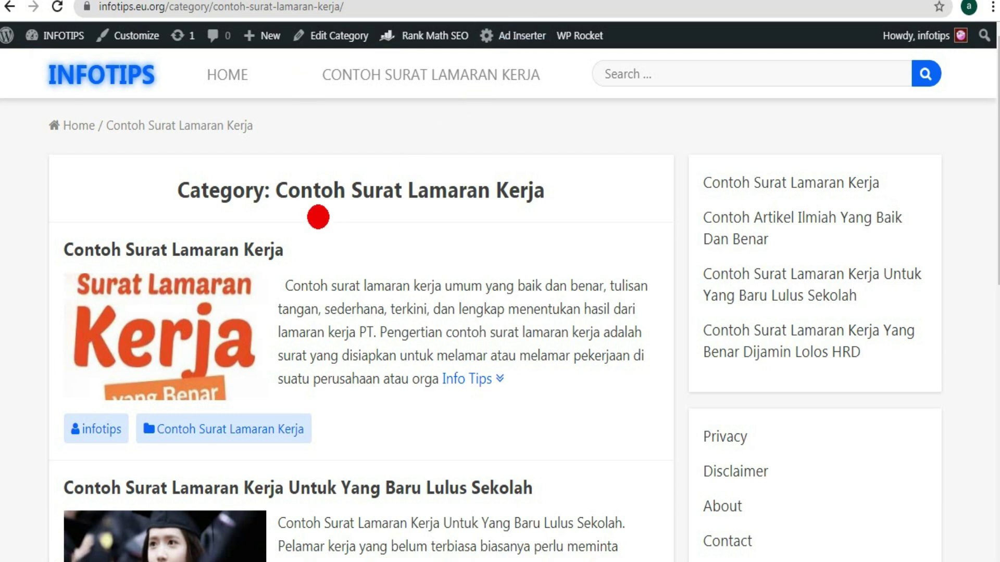
pyautogui.click(70, 125)
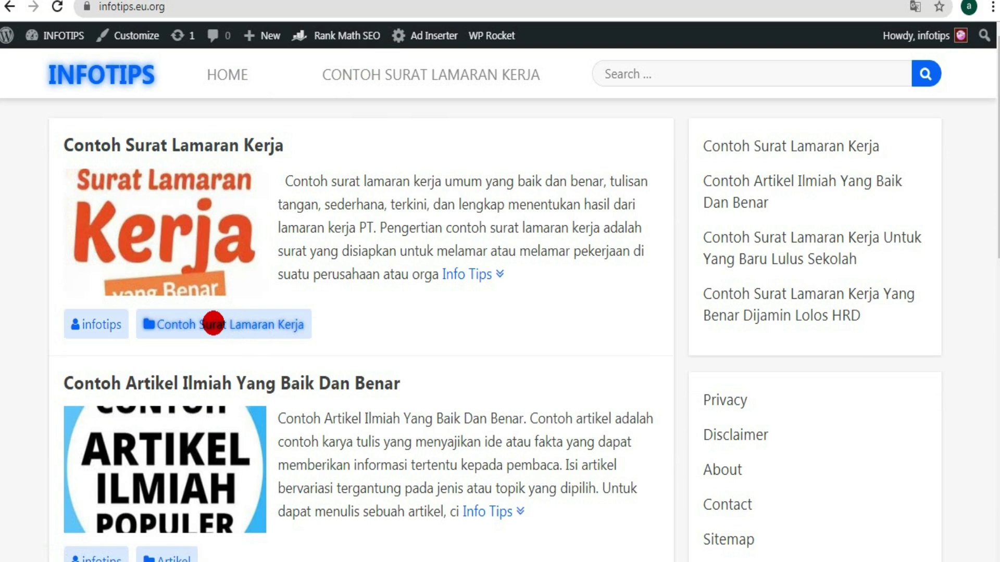
pyautogui.click(227, 323)
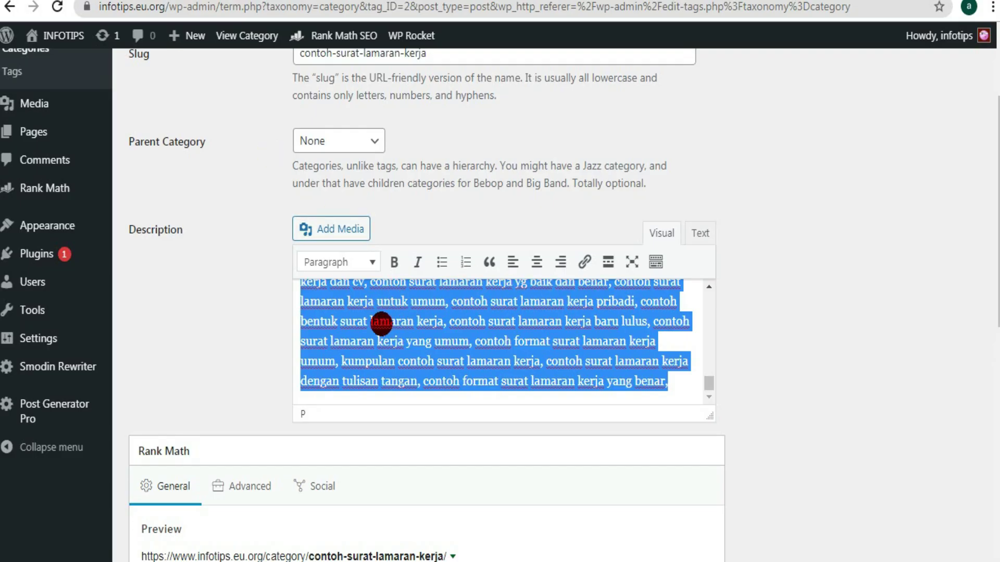
# Step: Delete the whole selected description text in the category's edit form
pyautogui.scroll(1, 995, 313)
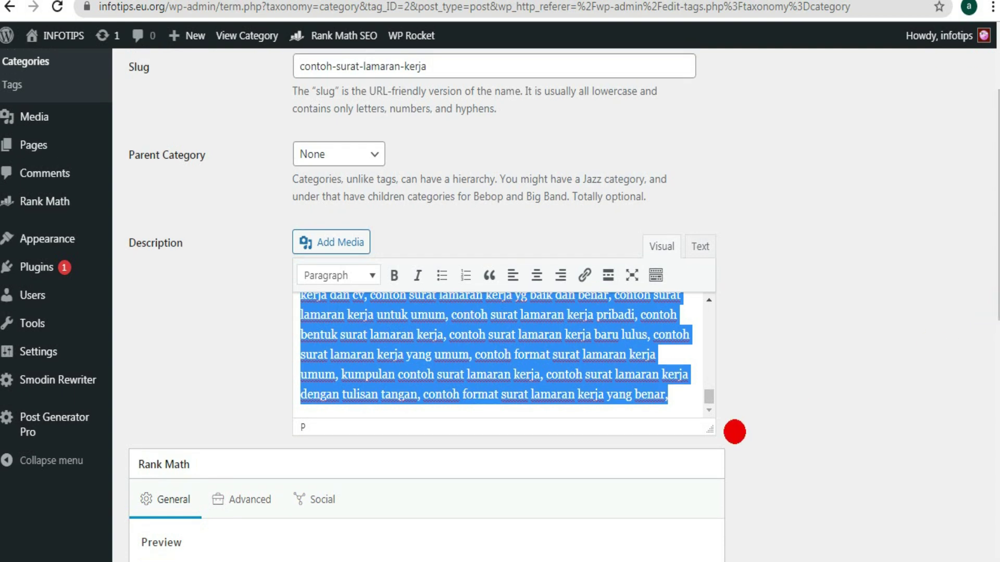
pyautogui.moveTo(708, 397); pyautogui.dragTo(706, 305)
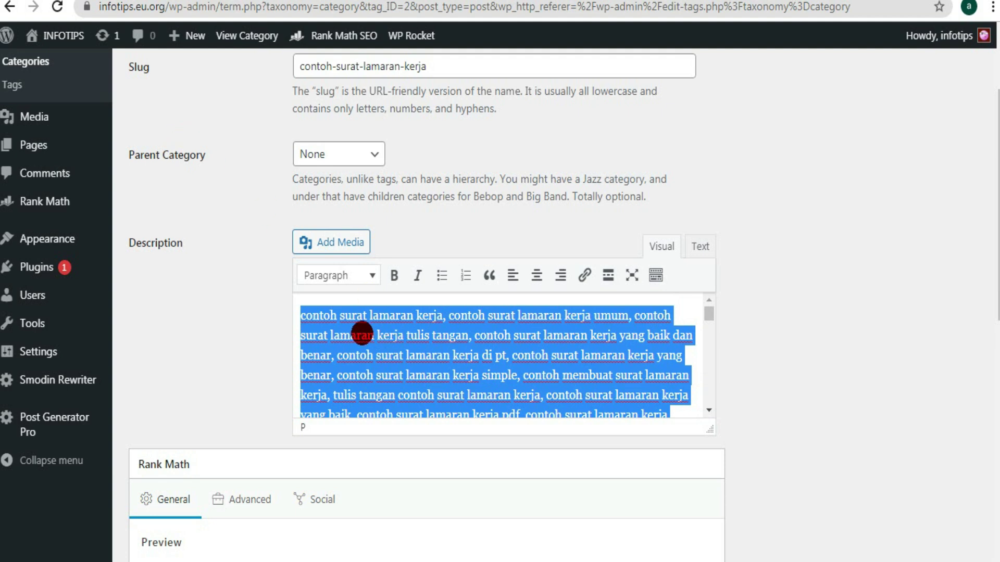
pyautogui.press('BackSpace')
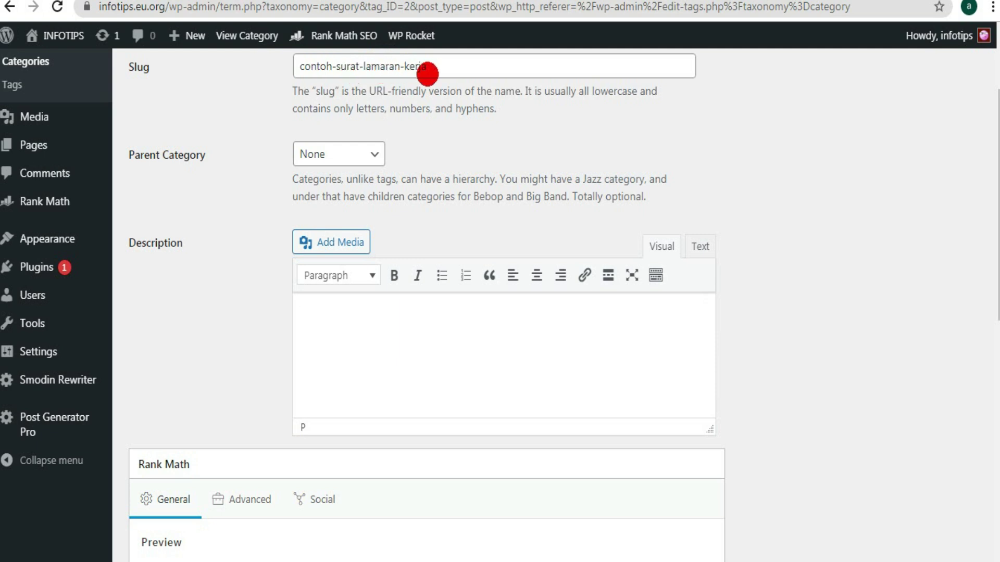
# Step: Open the Google home page in a new browser tab
pyautogui.hotkey('ctrl', 't')
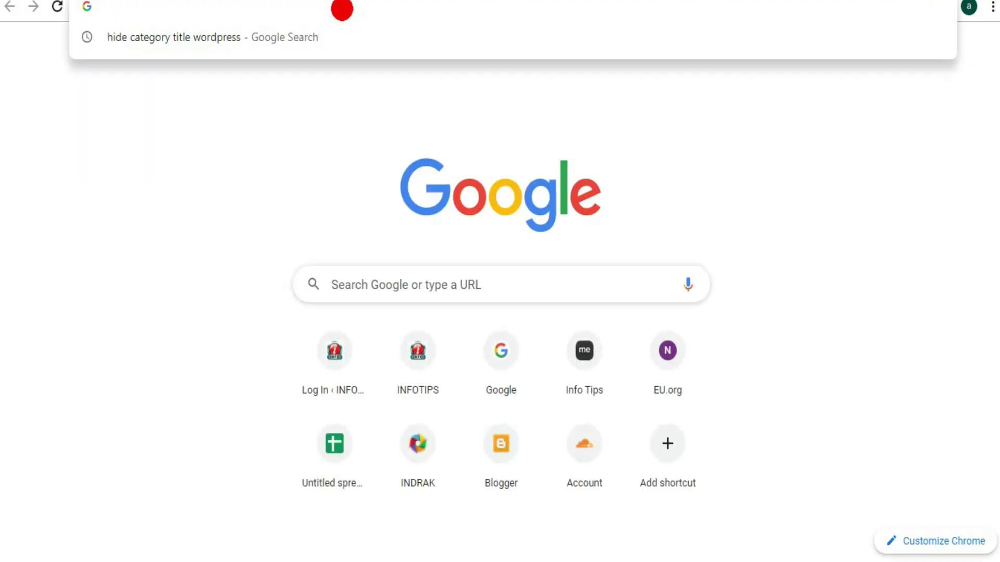
pyautogui.write('goo')
pyautogui.press('Return')
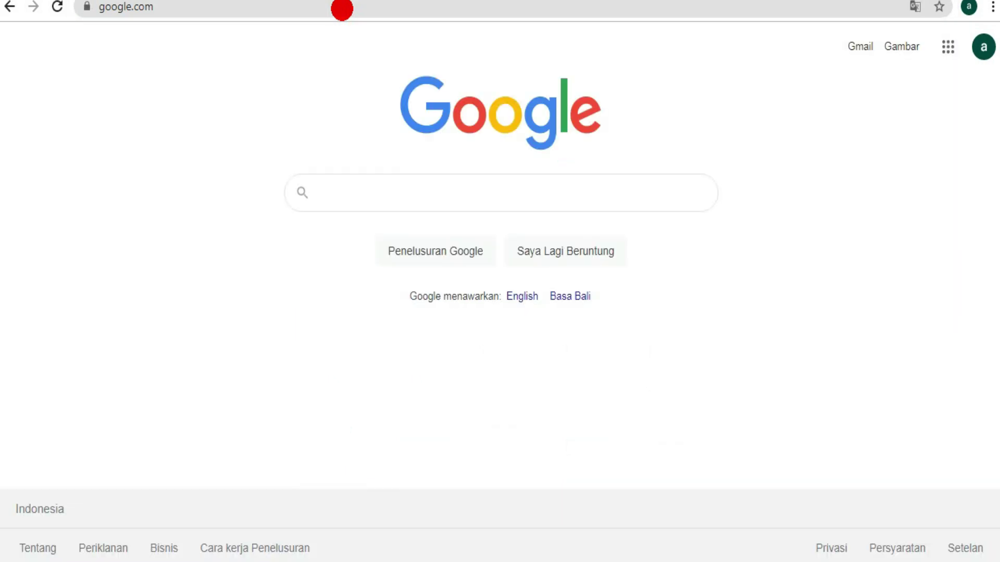
pyautogui.write('surat')
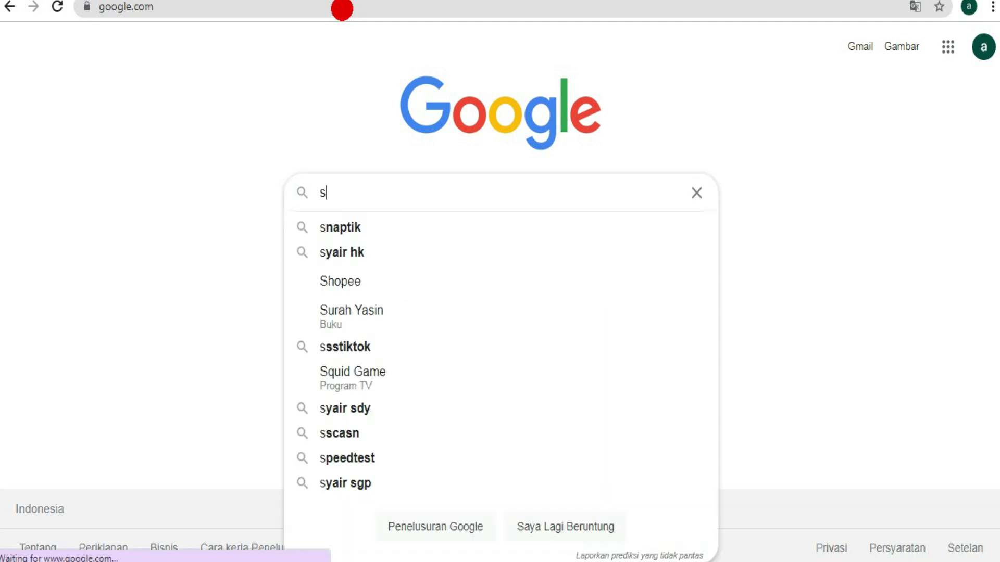
pyautogui.press('BackSpace')
pyautogui.press('BackSpace')
pyautogui.press('BackSpace')
pyautogui.press('BackSpace')
pyautogui.press('BackSpace')
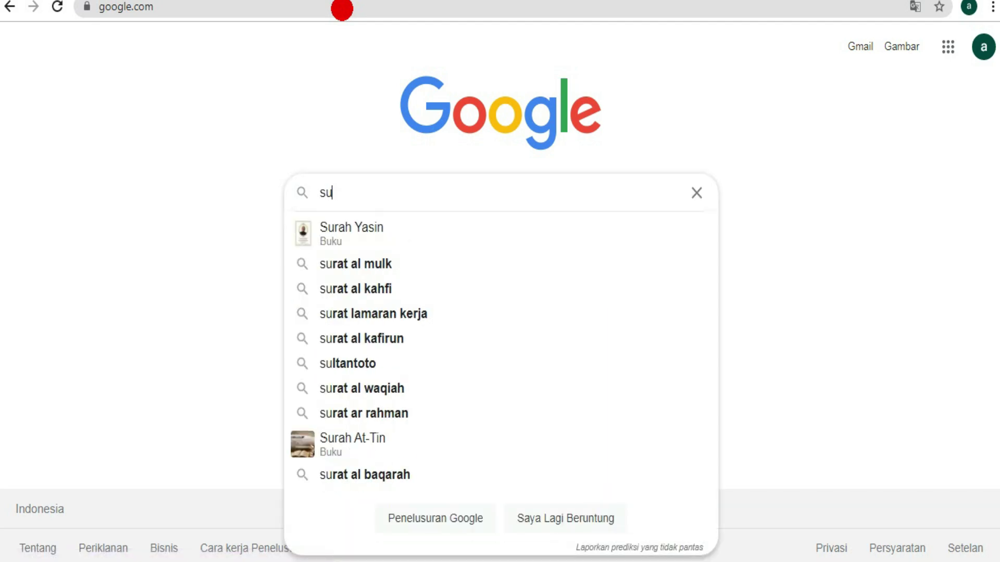
# Step: Search Google for "contoh surat lamaran kerja"
pyautogui.write('contoih')
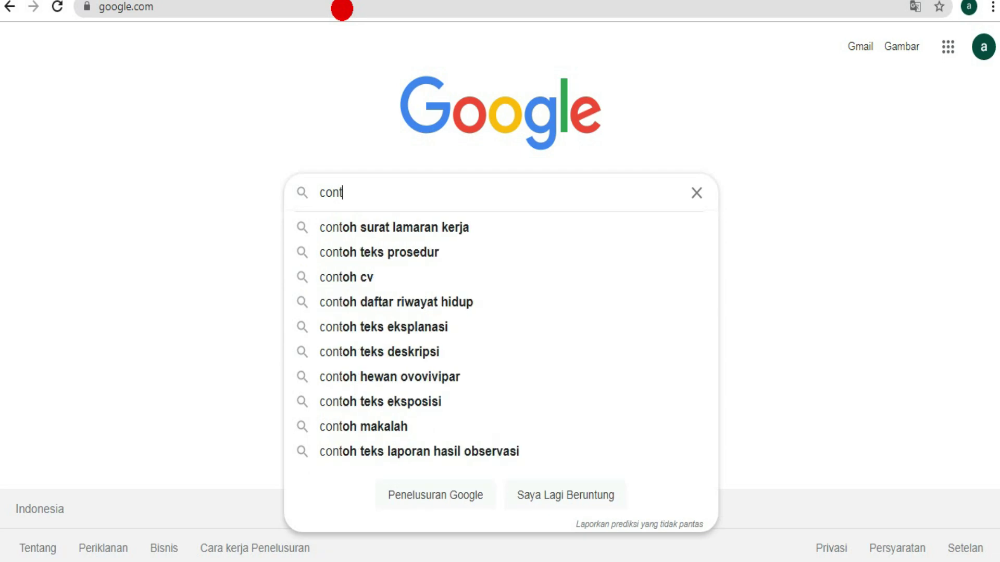
pyautogui.press('BackSpace')
pyautogui.press('BackSpace')
pyautogui.write('h ')
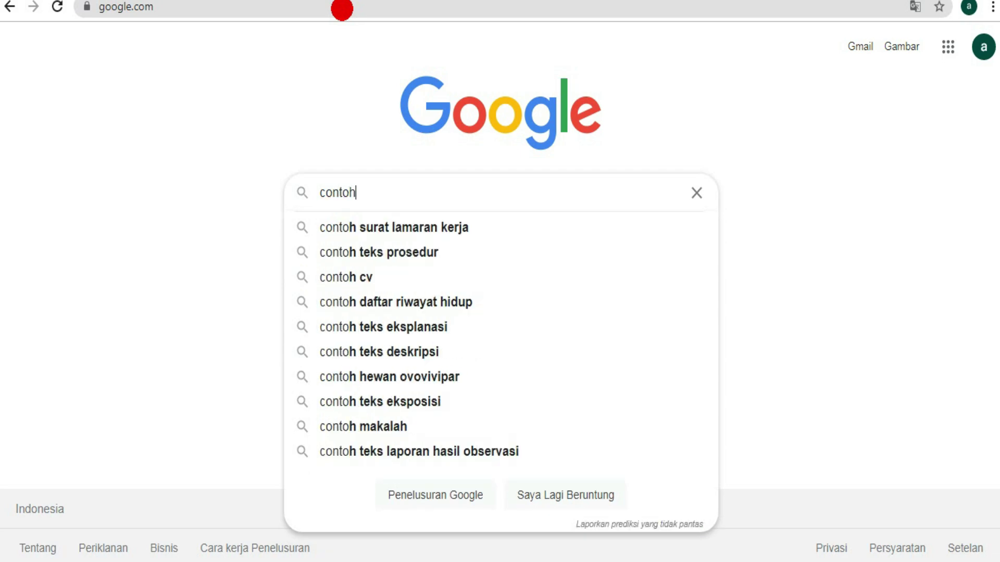
pyautogui.write('surat')
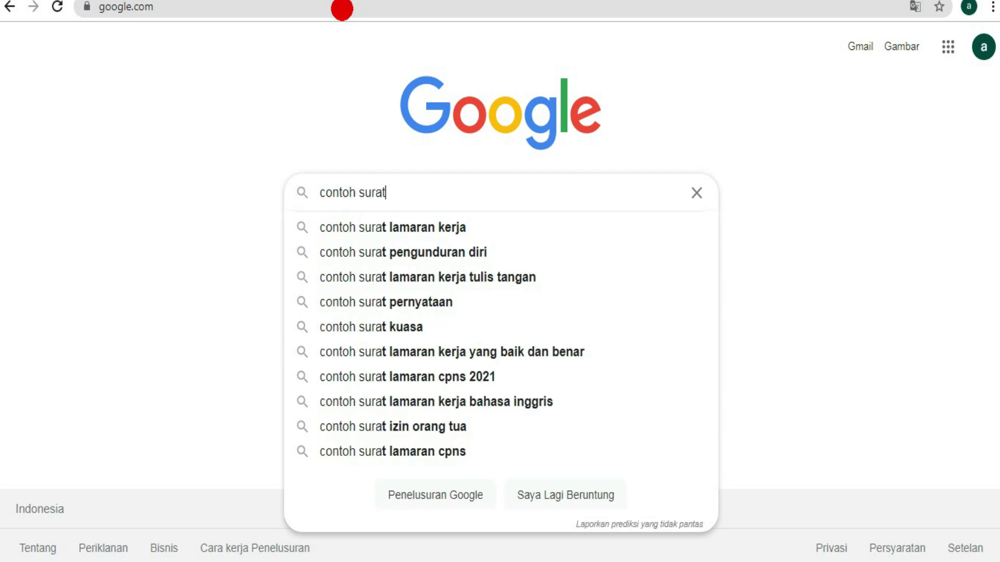
pyautogui.write(' lamaran')
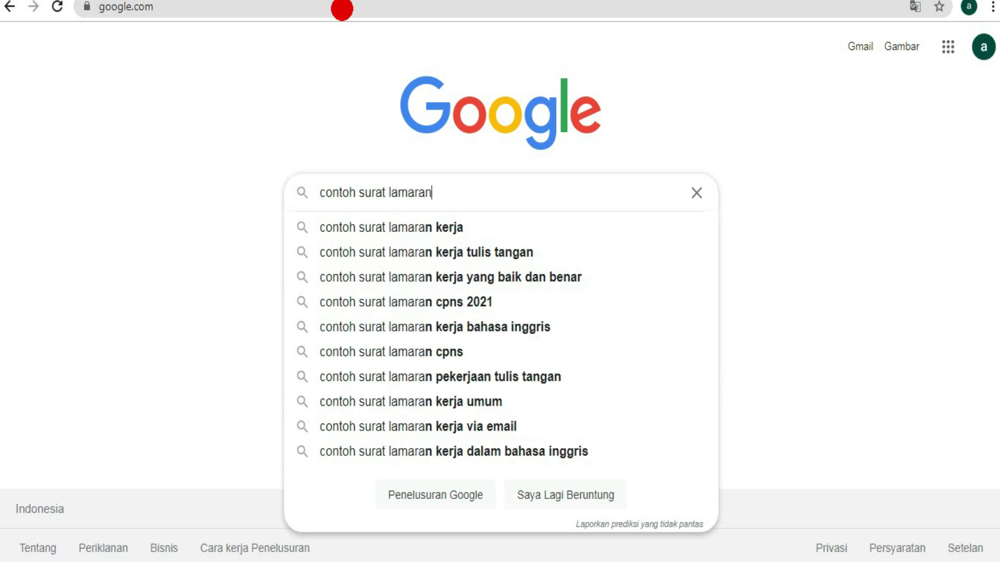
pyautogui.write(' kerja')
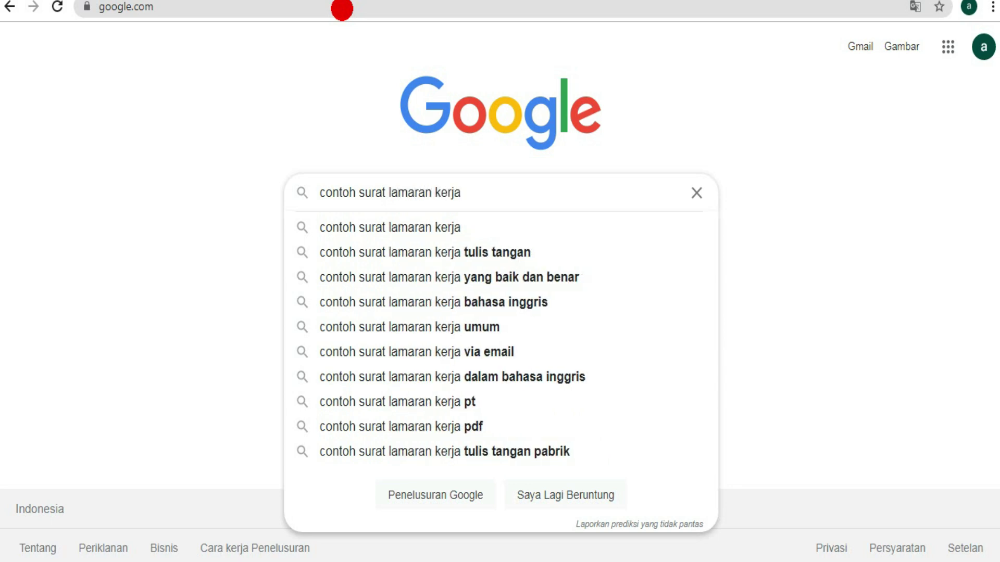
pyautogui.press('Return')
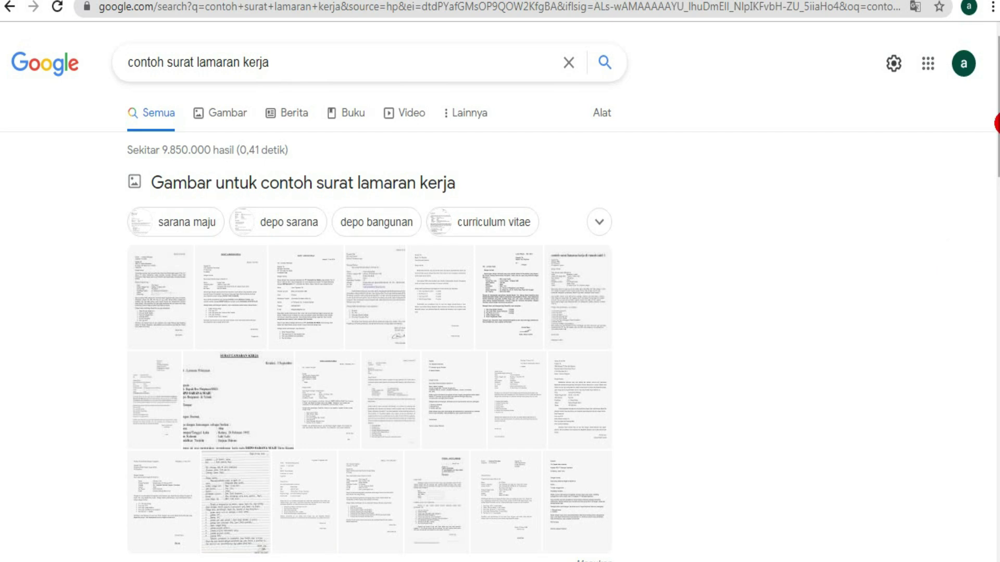
# Step: Copy the popbela.com result's snippet text, starting at "Ketika melamar pekerjaan" and ending at "dan juga surat"
pyautogui.scroll(-7, 997, 125)
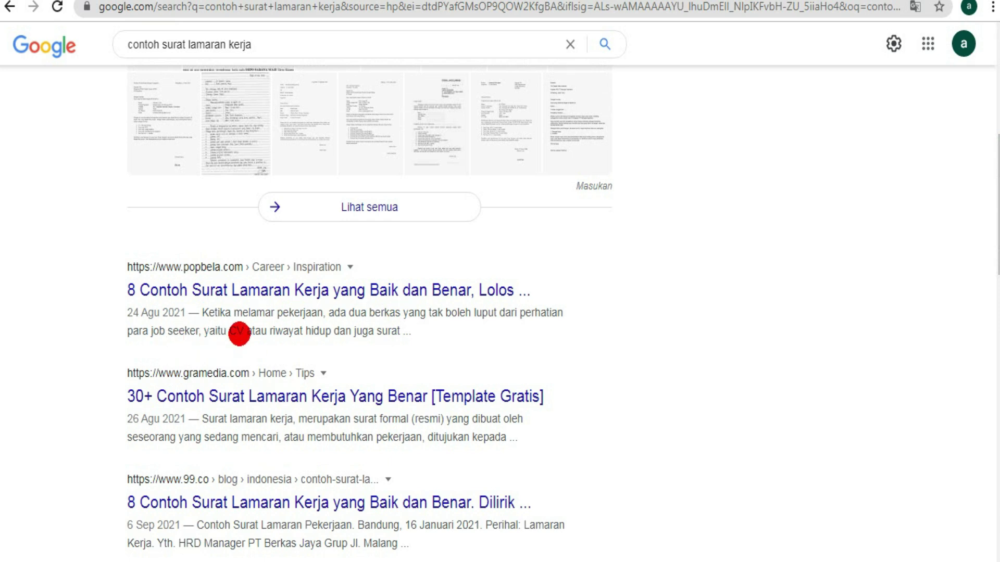
pyautogui.moveTo(202, 313); pyautogui.dragTo(396, 326)
pyautogui.rightClick(388, 326)
pyautogui.click(518, 339)
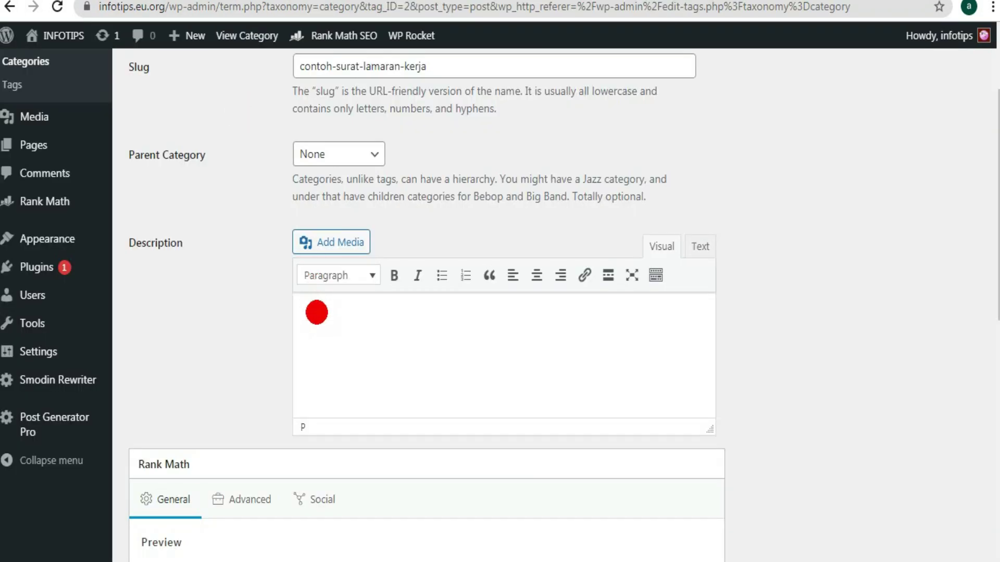
# Step: Paste the copied snippet into the category's empty description and complete its ending with "lamaran kerja"
pyautogui.rightClick(319, 312)
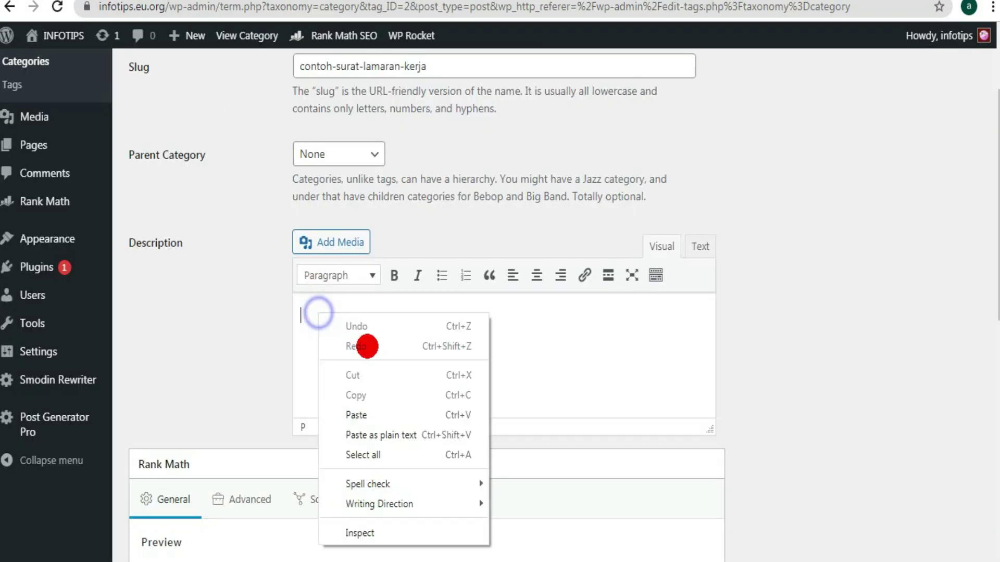
pyautogui.click(364, 415)
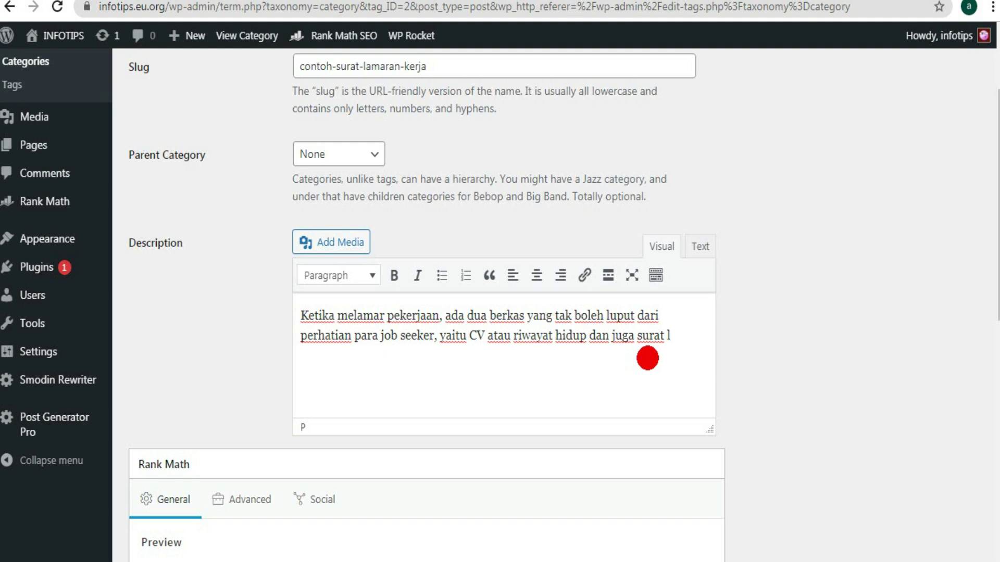
pyautogui.write('lamaran kerja')
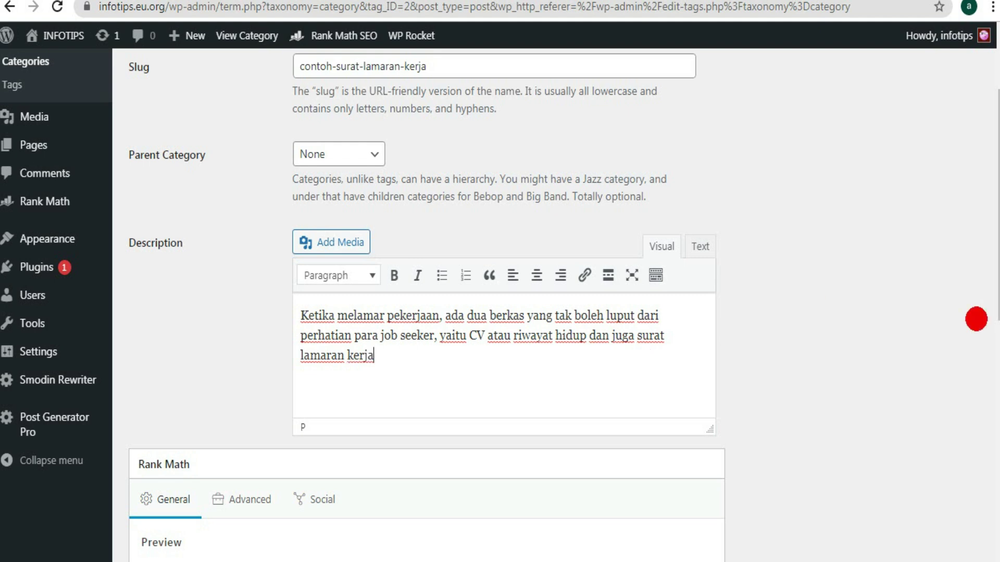
# Step: Save the edited Contoh Surat Lamaran Kerja category with its new description
pyautogui.scroll(-5, 997, 290)
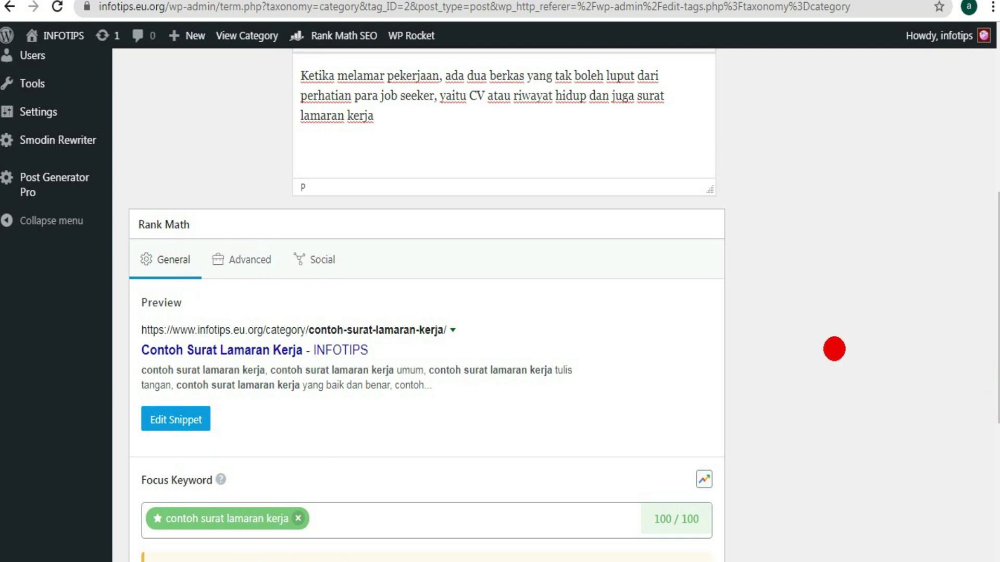
pyautogui.moveTo(997, 298); pyautogui.dragTo(997, 432)
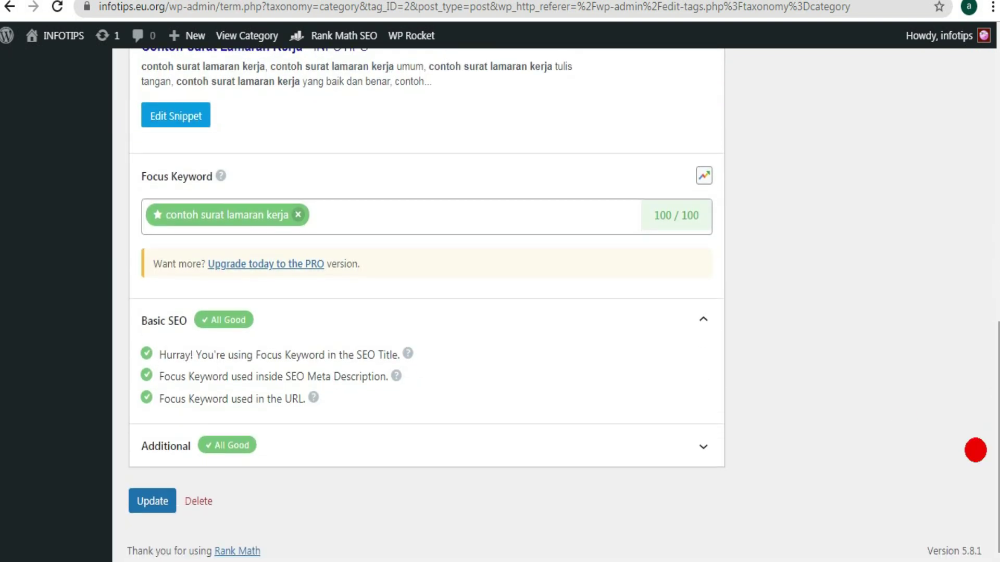
pyautogui.click(155, 500)
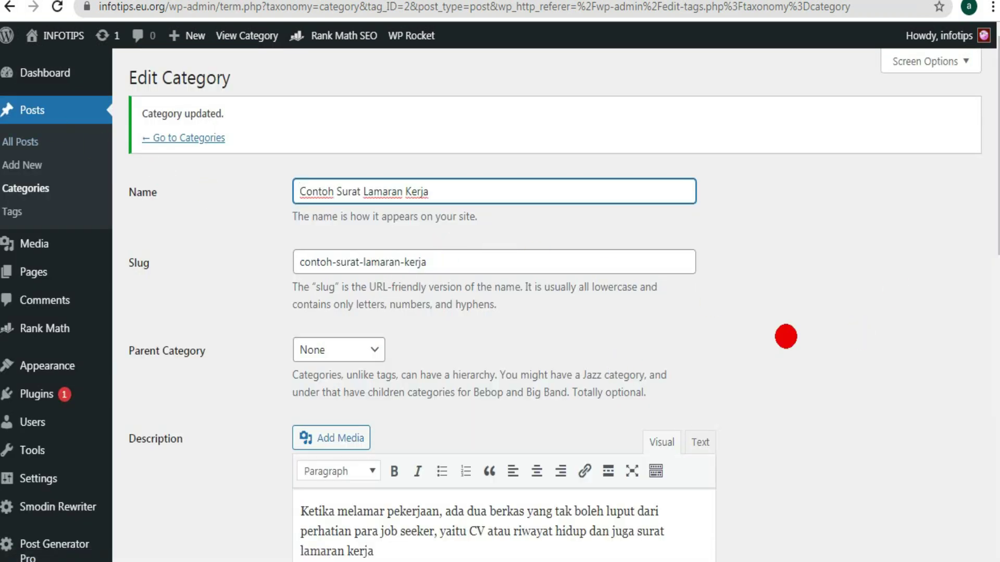
# Step: Look through the site's tag list and post list, ending on the list of categories
pyautogui.scroll(-4, 992, 156)
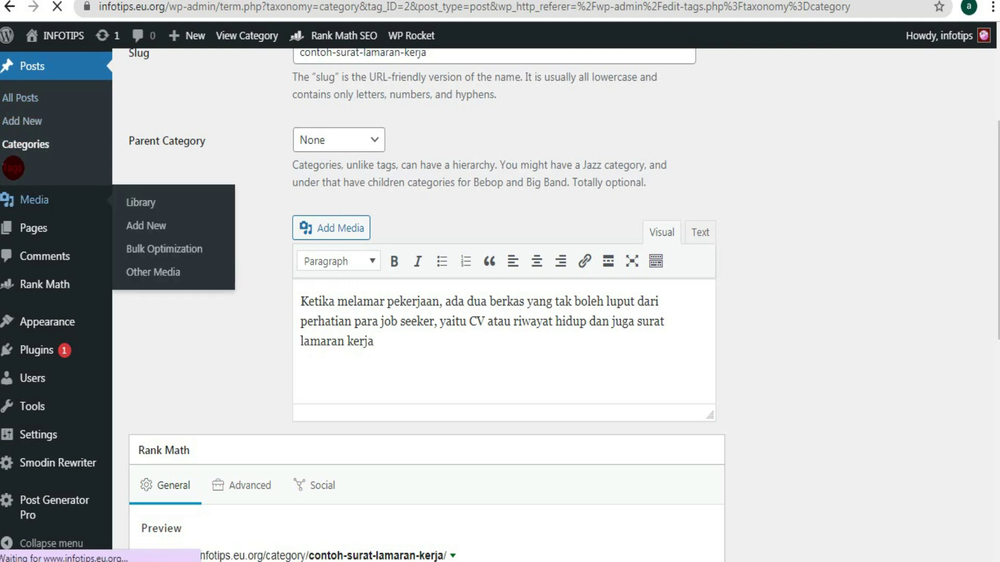
pyautogui.click(11, 167)
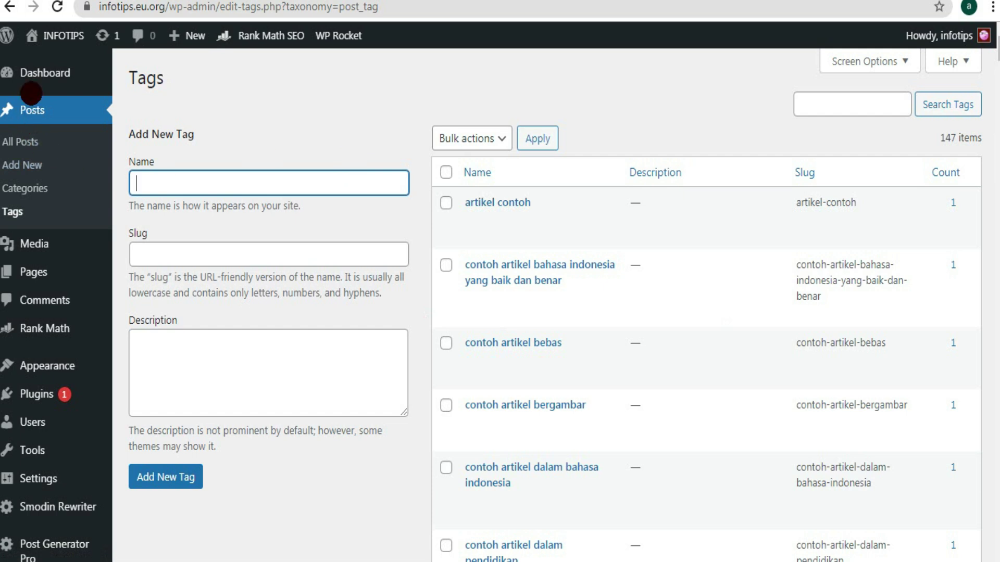
pyautogui.click(31, 110)
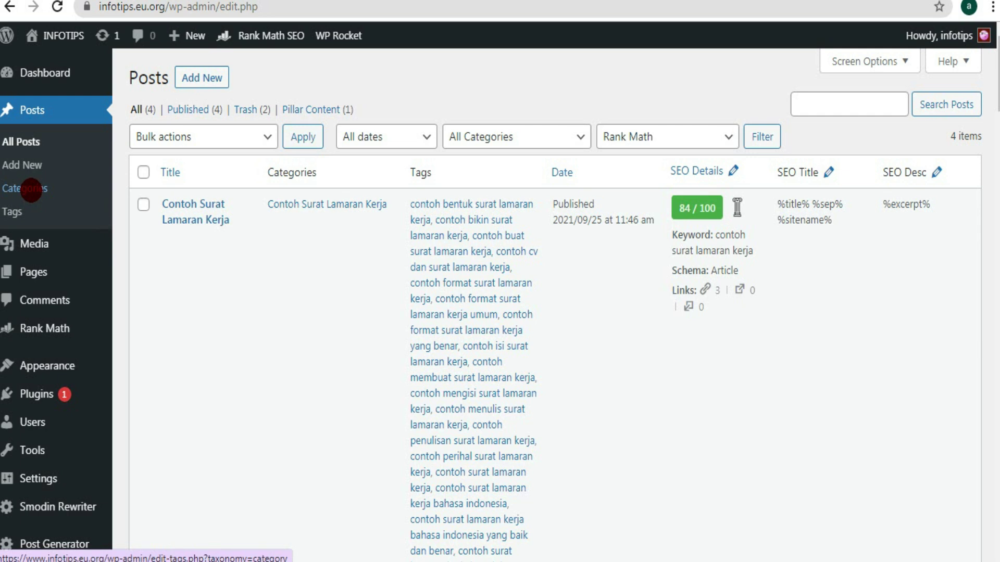
pyautogui.click(31, 191)
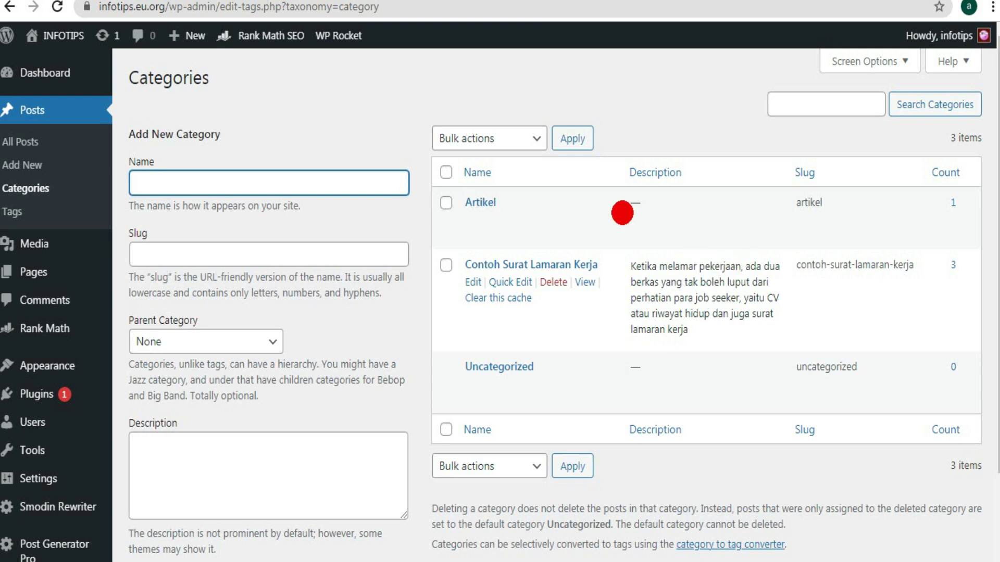
# Step: View the public Contoh Surat Lamaran Kerja category page, reload it and examine the area around its heading for the description
pyautogui.click(585, 282)
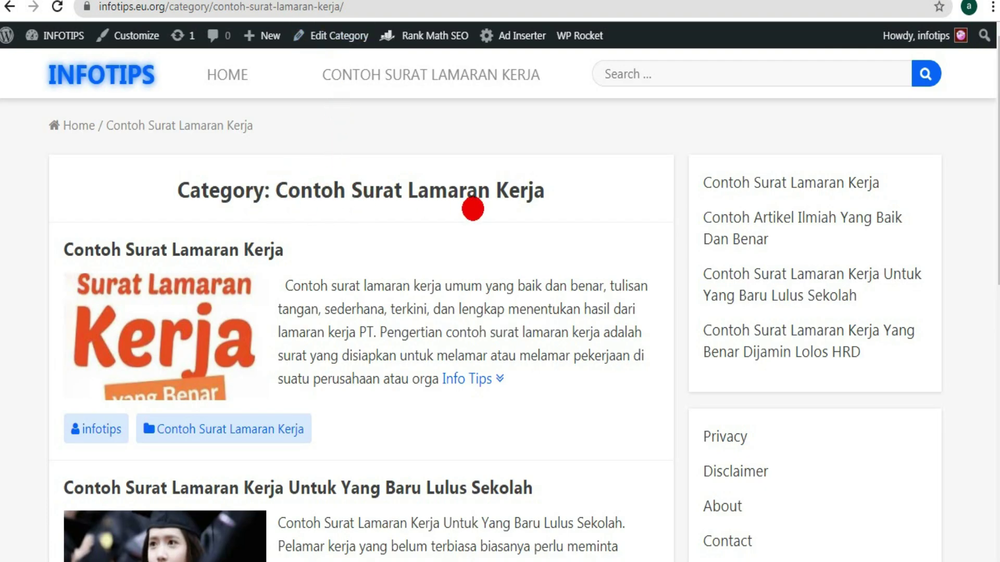
pyautogui.click(59, 8)
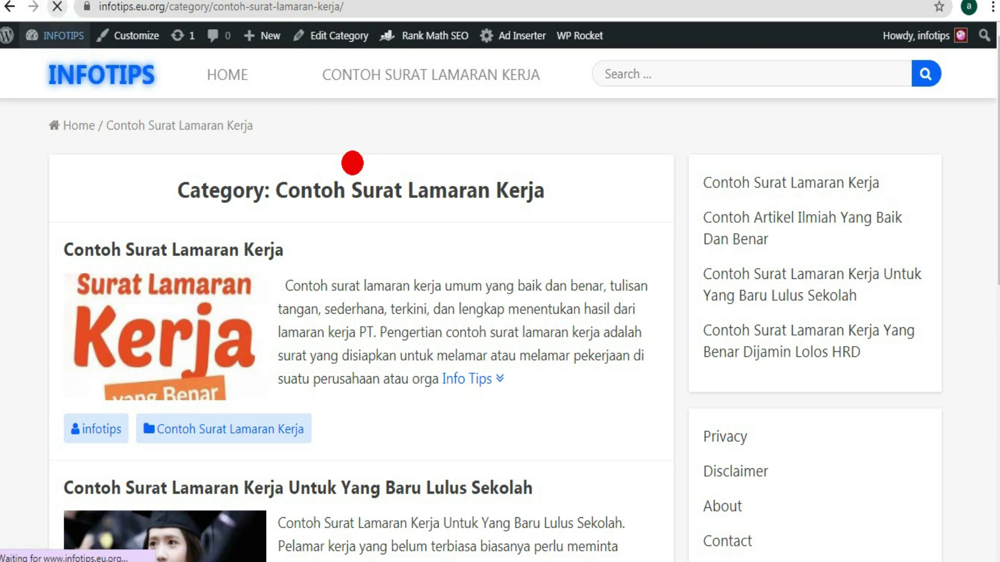
pyautogui.moveTo(279, 191); pyautogui.dragTo(564, 192)
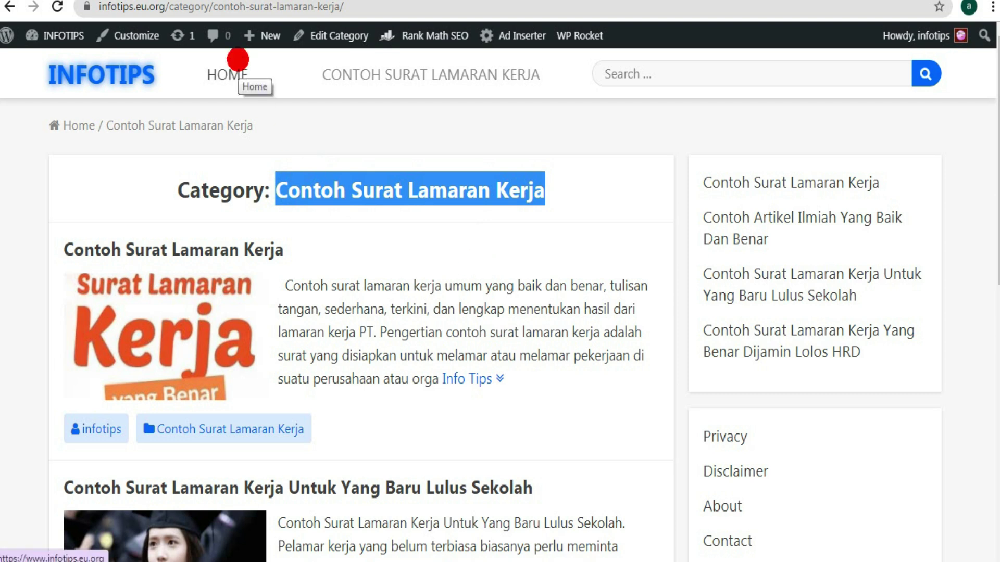
pyautogui.click(441, 234)
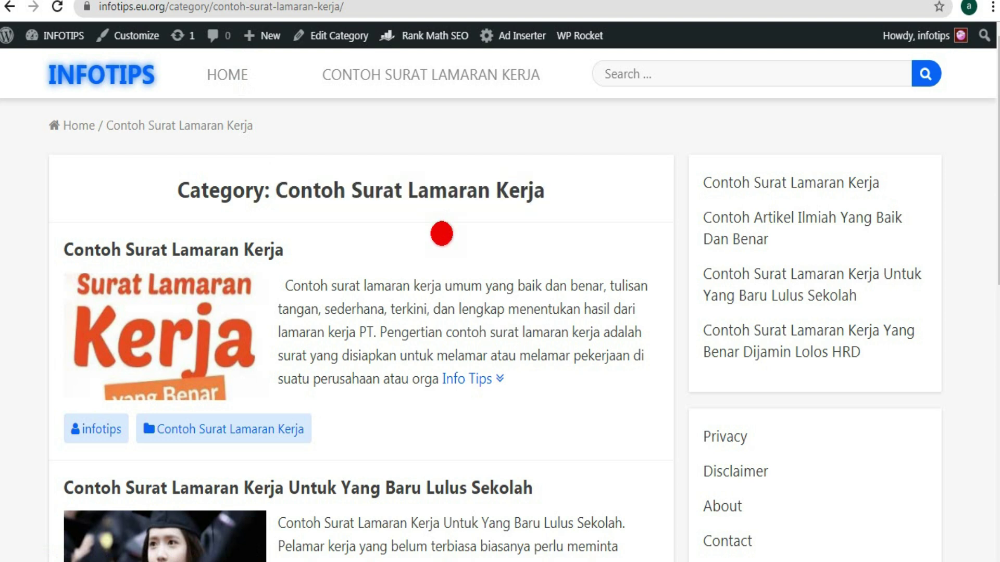
# Step: Open the first post, Contoh Surat Lamaran Kerja, and examine the end of the article for post tags
pyautogui.click(187, 250)
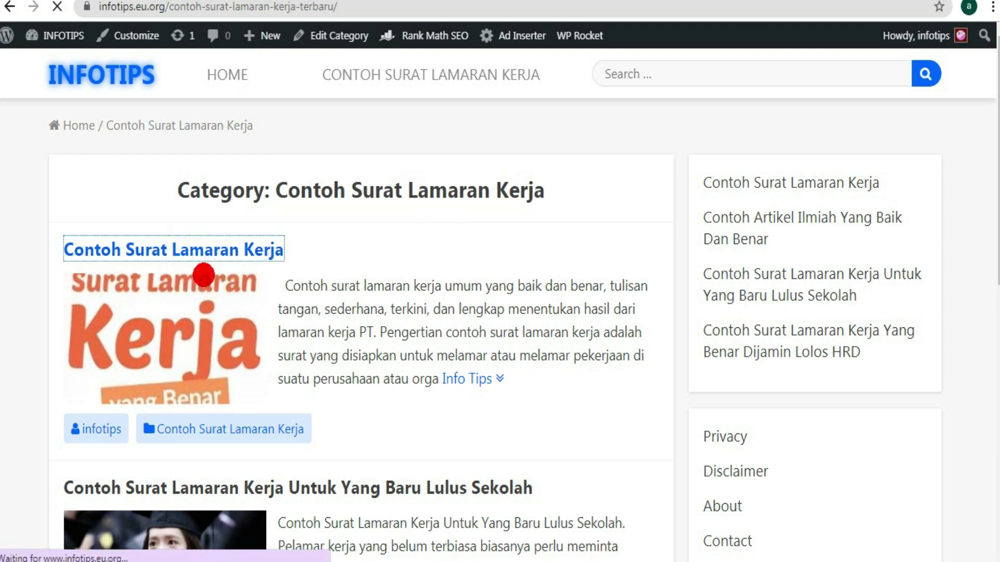
pyautogui.moveTo(995, 42); pyautogui.dragTo(997, 540)
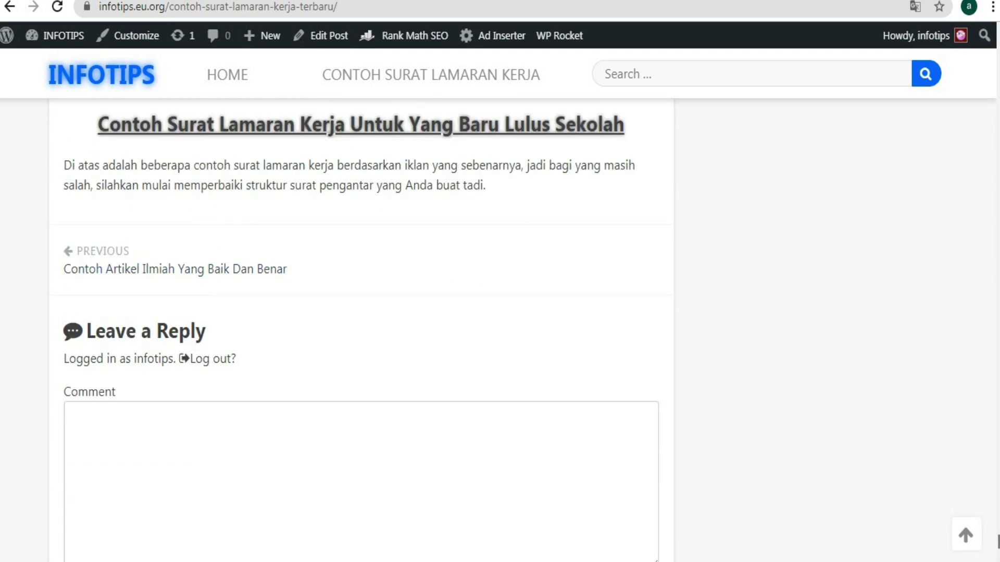
pyautogui.scroll(2, 997, 542)
pyautogui.scroll(-5, 997, 544)
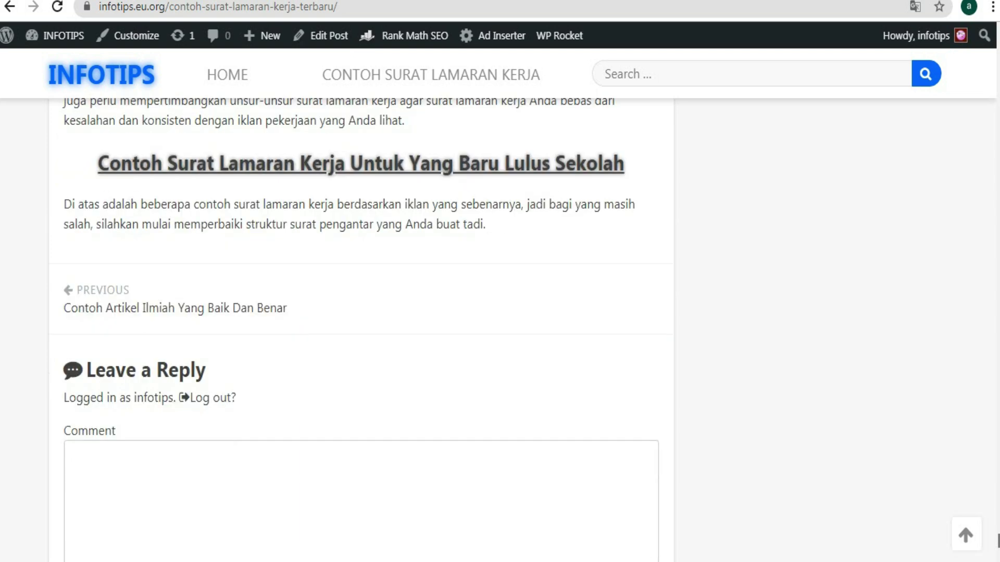